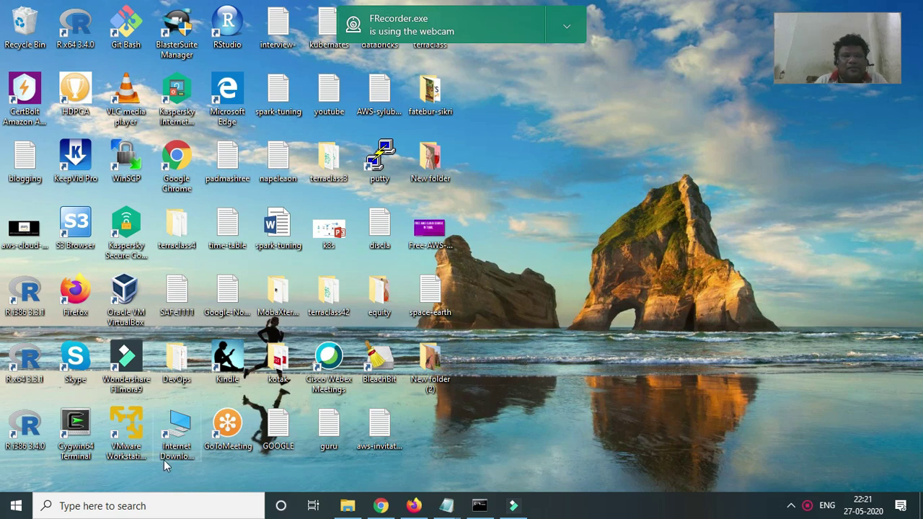
- Launch Google Chrome and open its History page (chrome://history) from the main menu
{"action": "double_click", "coordinate": [173, 165]}
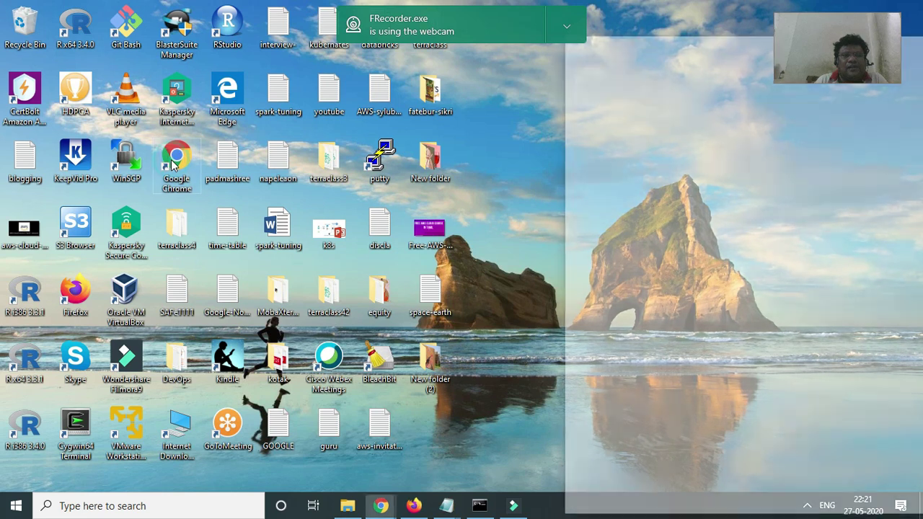
{"action": "left_click_drag", "start_coordinate": [754, 39], "coordinate": [281, 75]}
{"action": "left_click", "coordinate": [703, 106]}
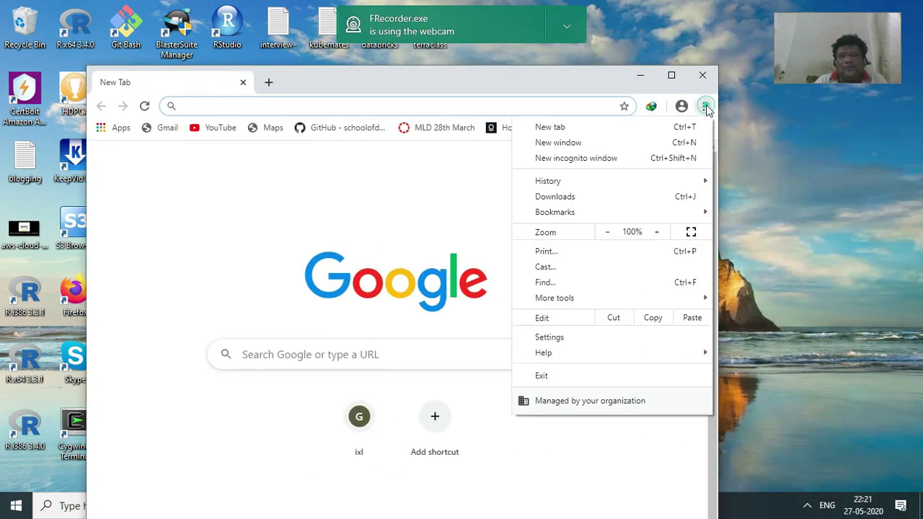
{"action": "mouse_move", "coordinate": [575, 182]}
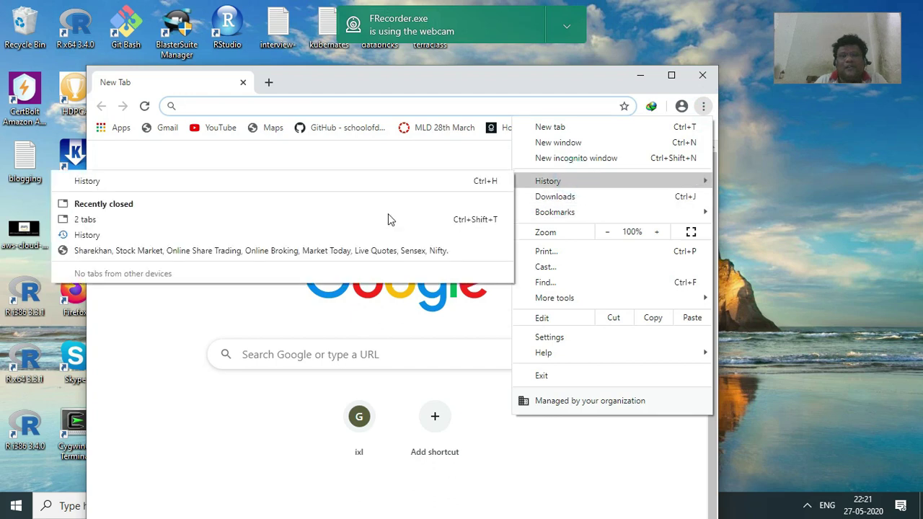
{"action": "left_click", "coordinate": [141, 181]}
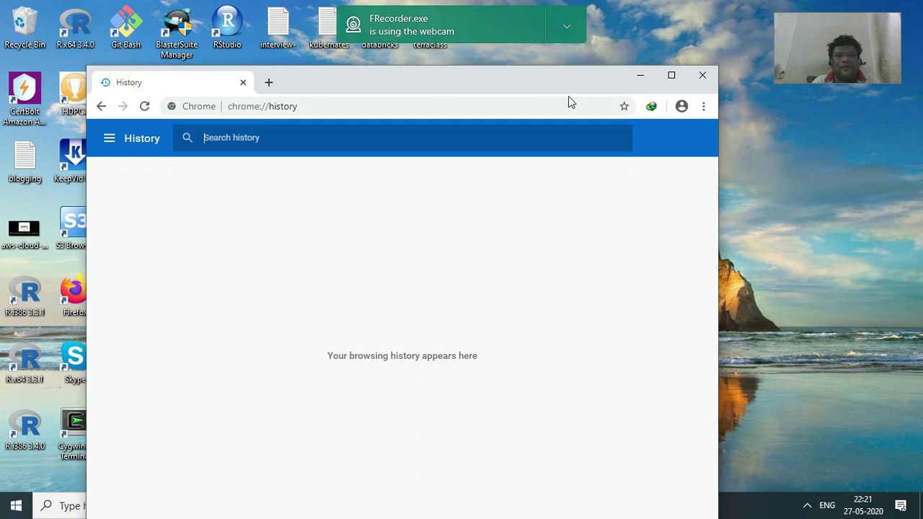
- Reposition the Chrome window on screen and reveal the hidden notification-area icons
{"action": "left_click_drag", "start_coordinate": [567, 85], "coordinate": [570, 20]}
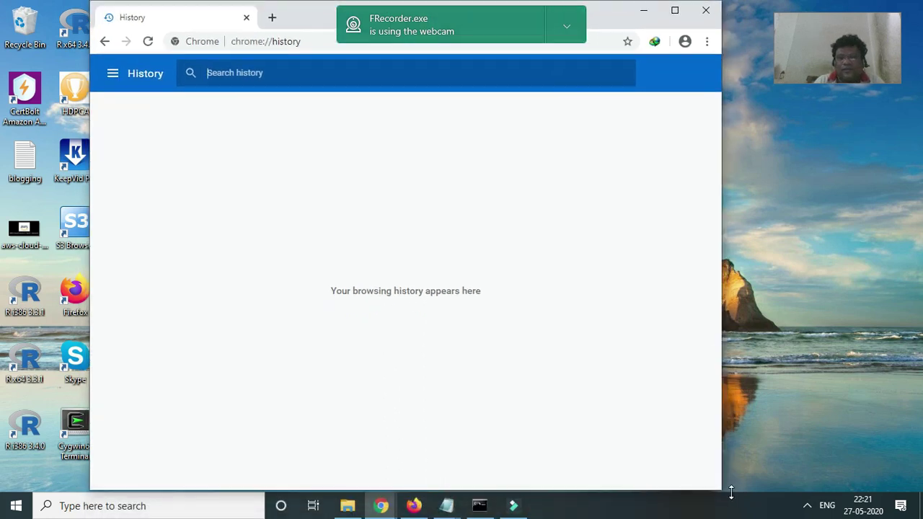
{"action": "left_click", "coordinate": [807, 507]}
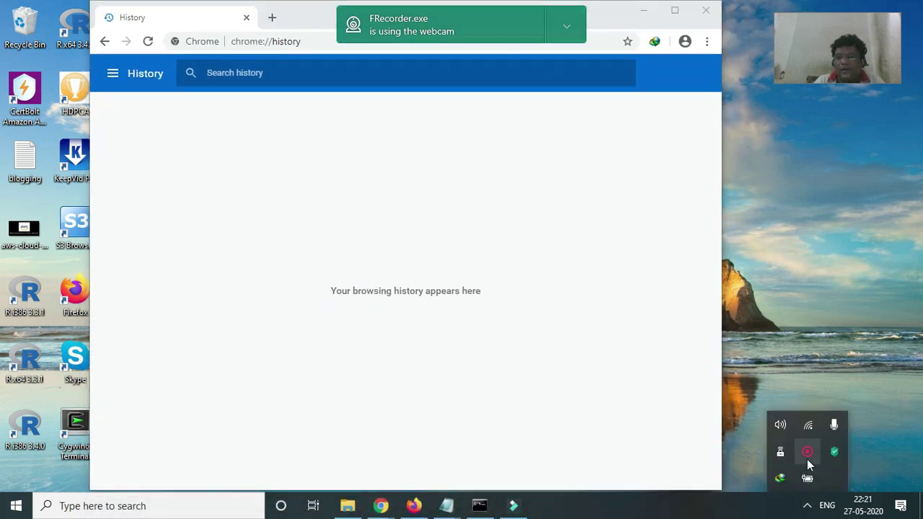
{"action": "left_click_drag", "start_coordinate": [607, 16], "coordinate": [630, 70]}
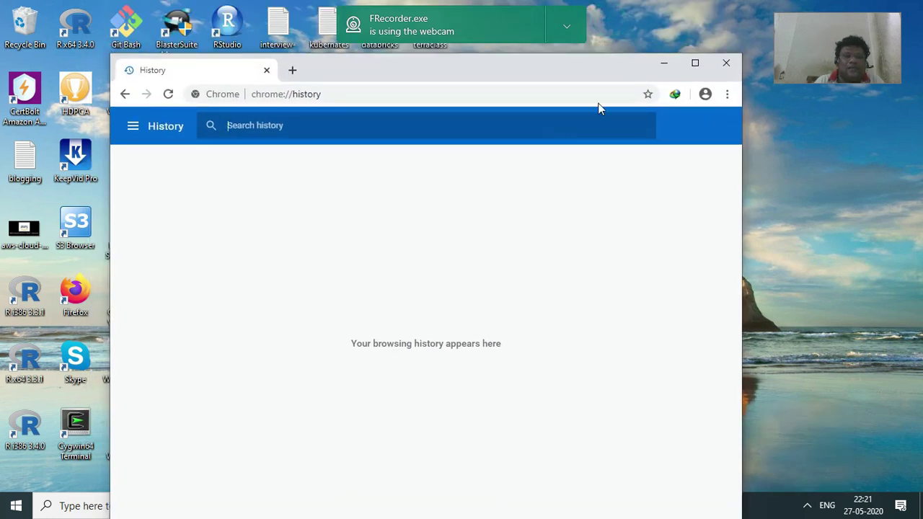
- Via the 'temp' search, delete temporary files, cookies, history, form data and passwords, then apply
{"action": "left_click", "coordinate": [200, 508]}
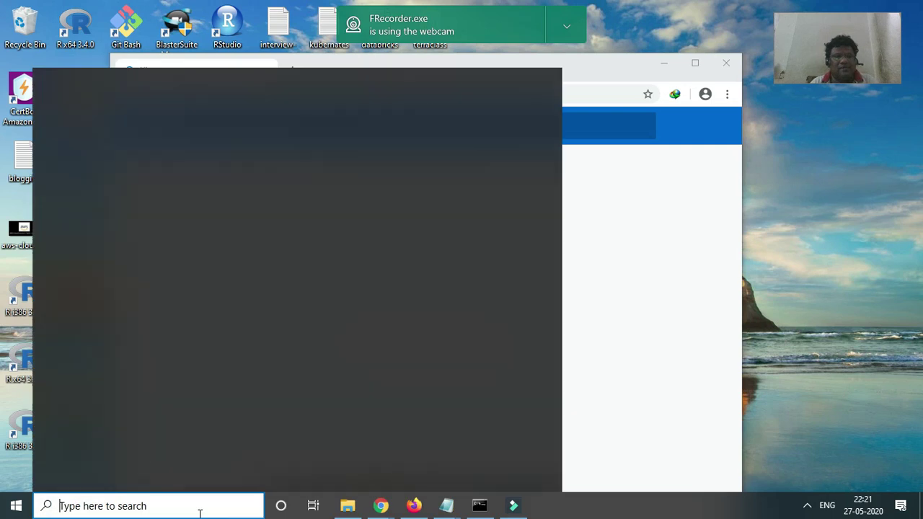
{"action": "type", "text": "temp"}
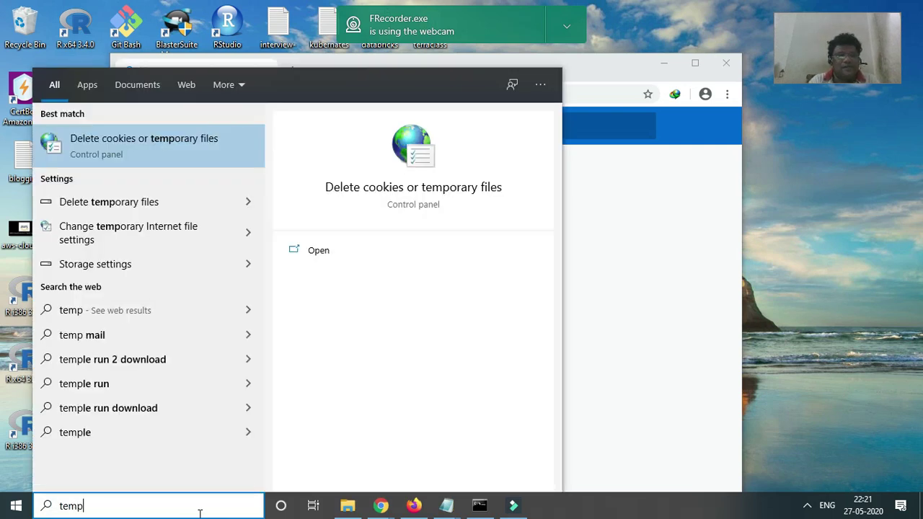
{"action": "key", "text": "Return"}
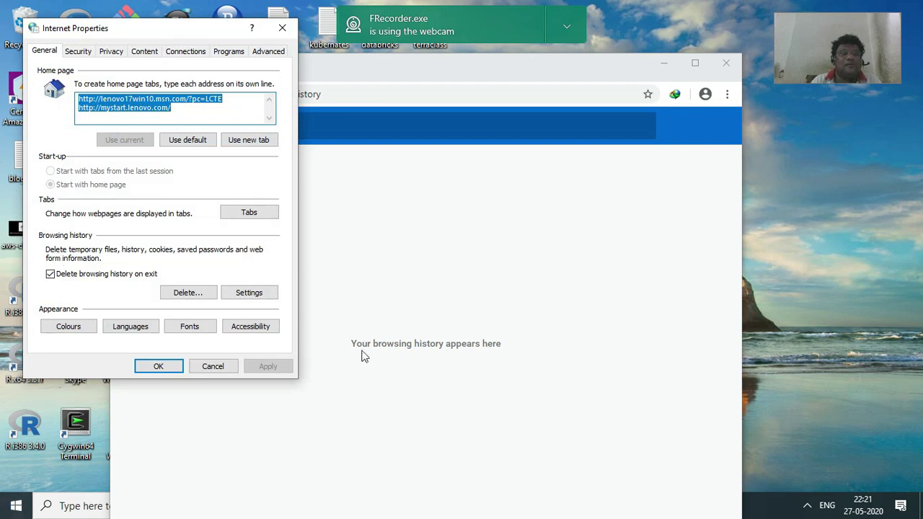
{"action": "left_click", "coordinate": [196, 298]}
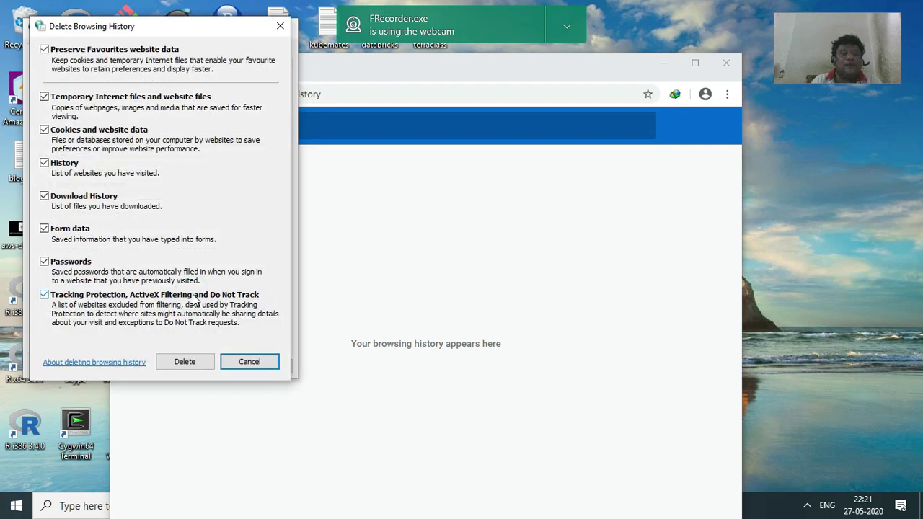
{"action": "left_click", "coordinate": [186, 362]}
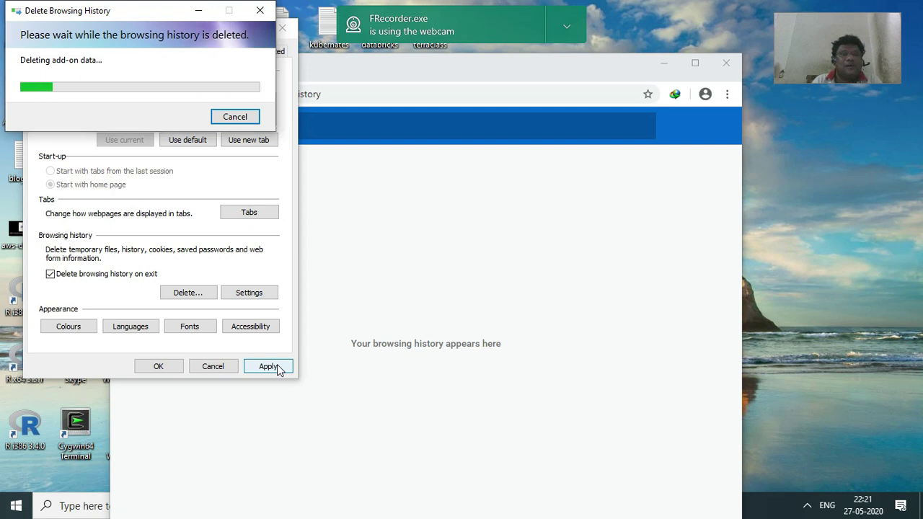
{"action": "left_click", "coordinate": [268, 366]}
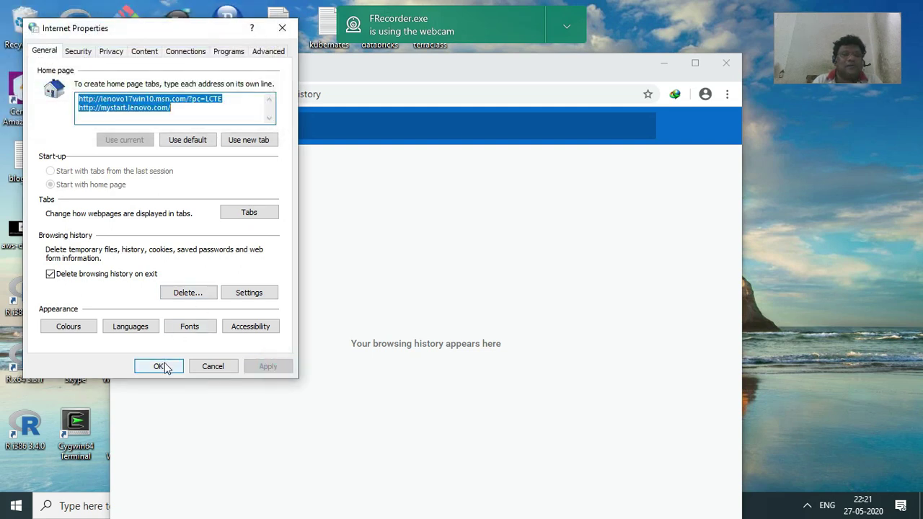
{"action": "left_click", "coordinate": [160, 366]}
- Open %temp% maximized and delete all 35 items, skipping the files in use
{"action": "left_click", "coordinate": [65, 505]}
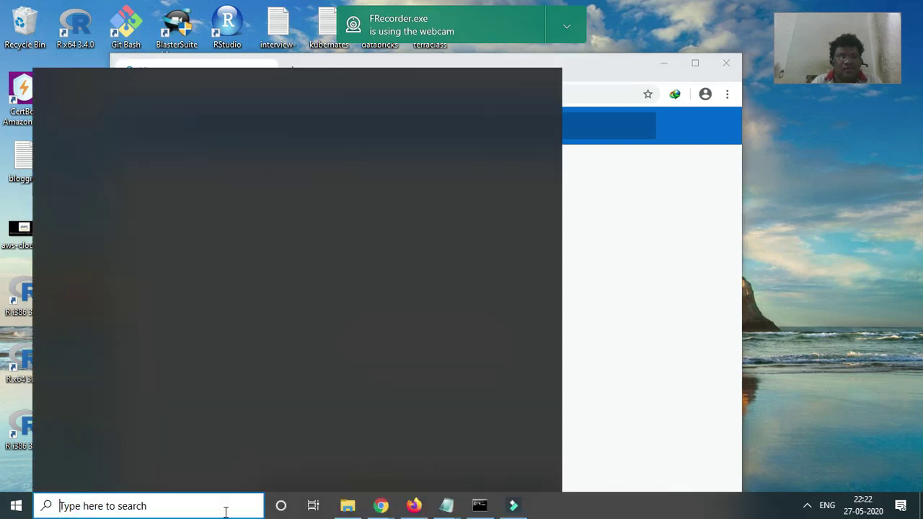
{"action": "type", "text": "%t"}
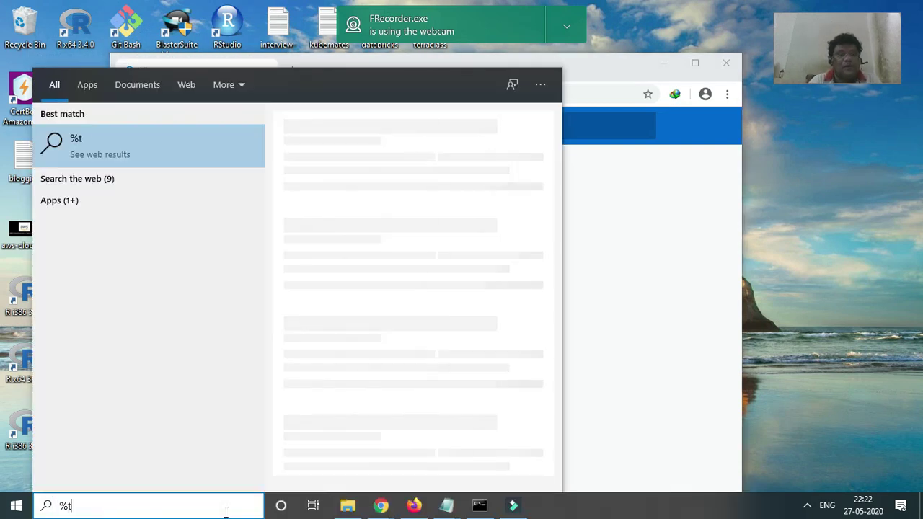
{"action": "type", "text": "emp"}
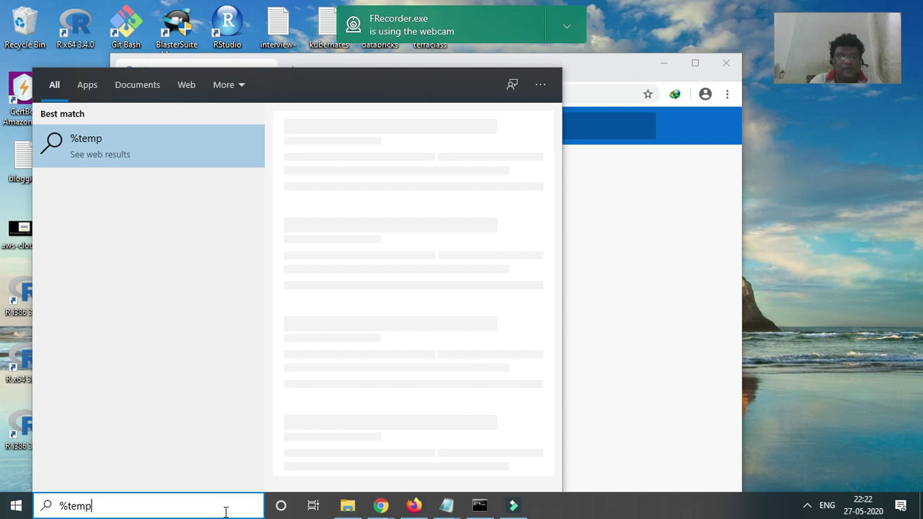
{"action": "type", "text": "%"}
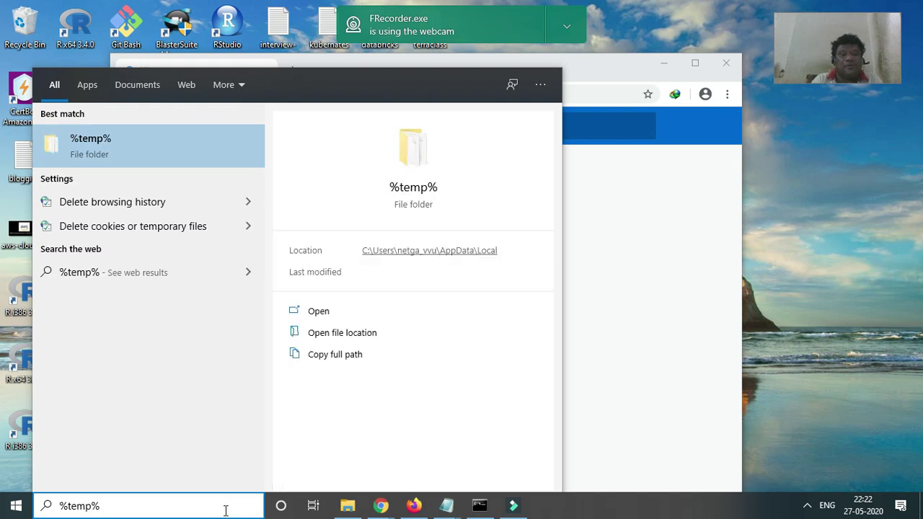
{"action": "key", "text": "Return"}
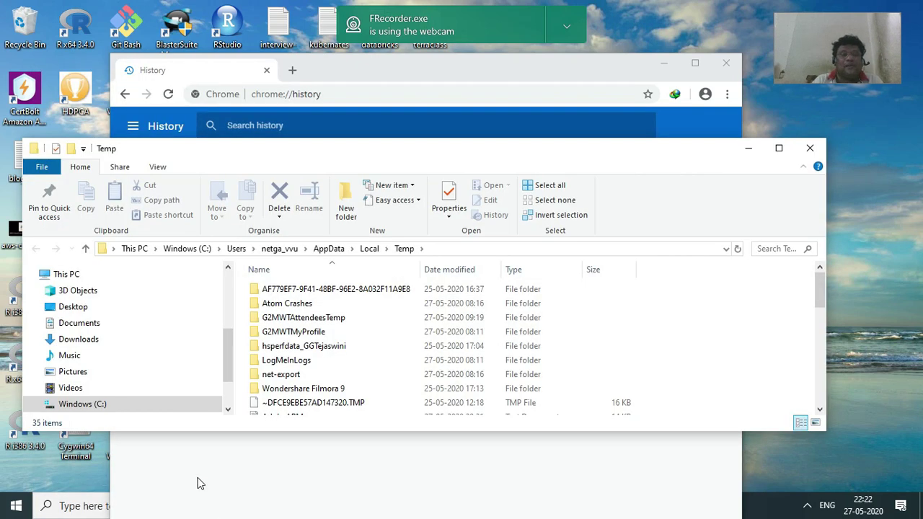
{"action": "left_click", "coordinate": [779, 147]}
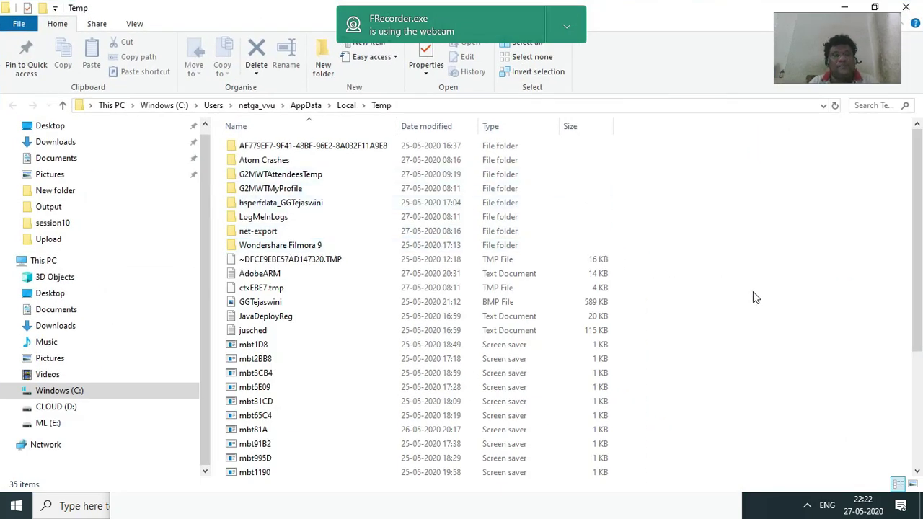
{"action": "key", "text": "ctrl+a"}
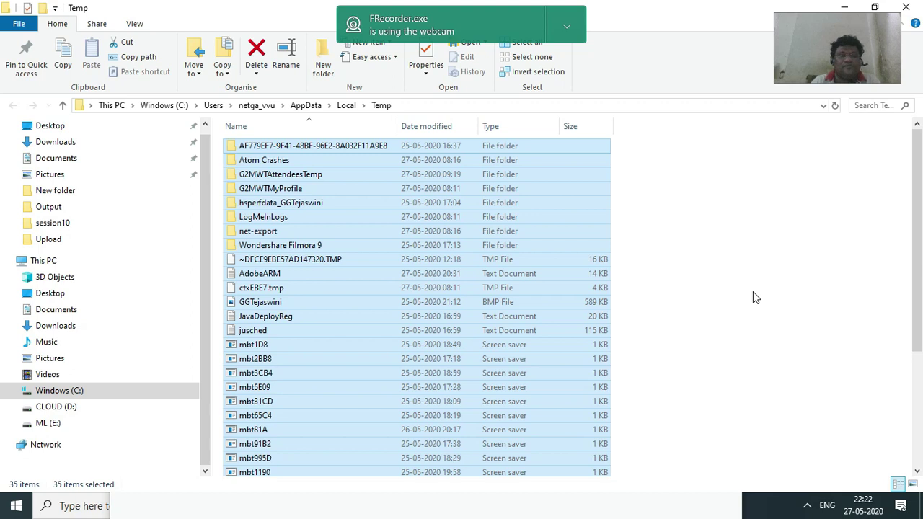
{"action": "key", "text": "Delete"}
{"action": "left_click", "coordinate": [504, 139]}
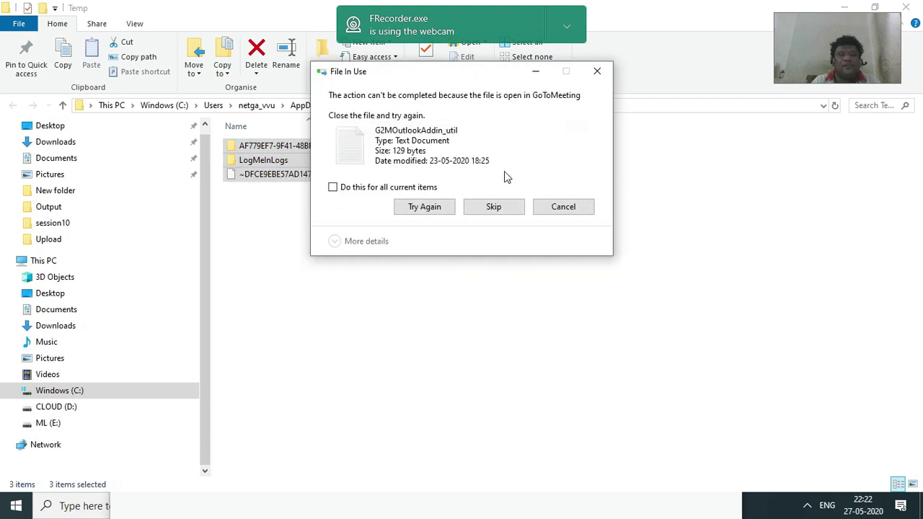
{"action": "left_click", "coordinate": [493, 214]}
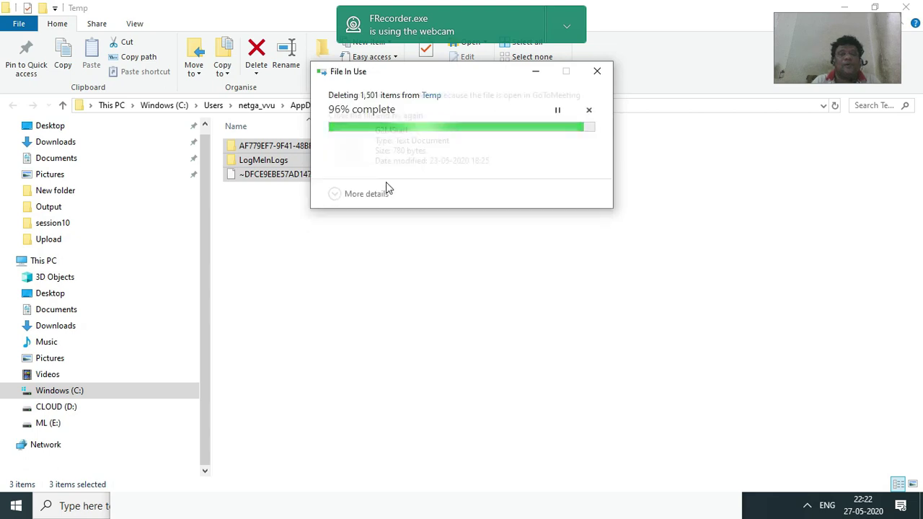
{"action": "left_click", "coordinate": [580, 207]}
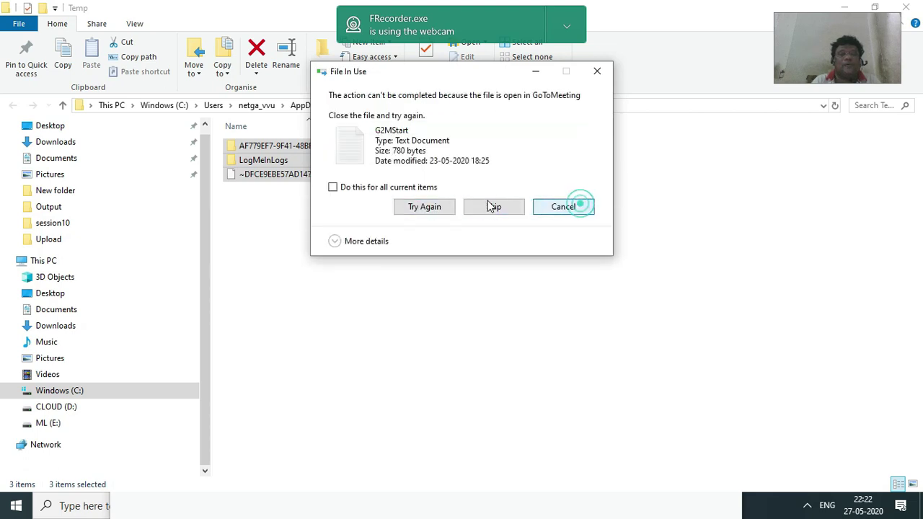
- Empty the long-named leftover subfolder, skipping admin-protected files, then delete the folder itself
{"action": "double_click", "coordinate": [258, 145]}
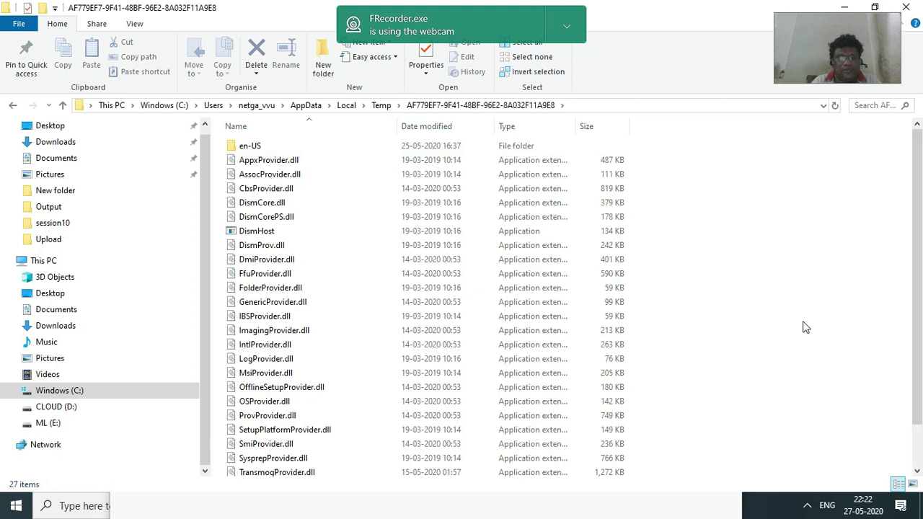
{"action": "key", "text": "ctrl+a"}
{"action": "key", "text": "Delete"}
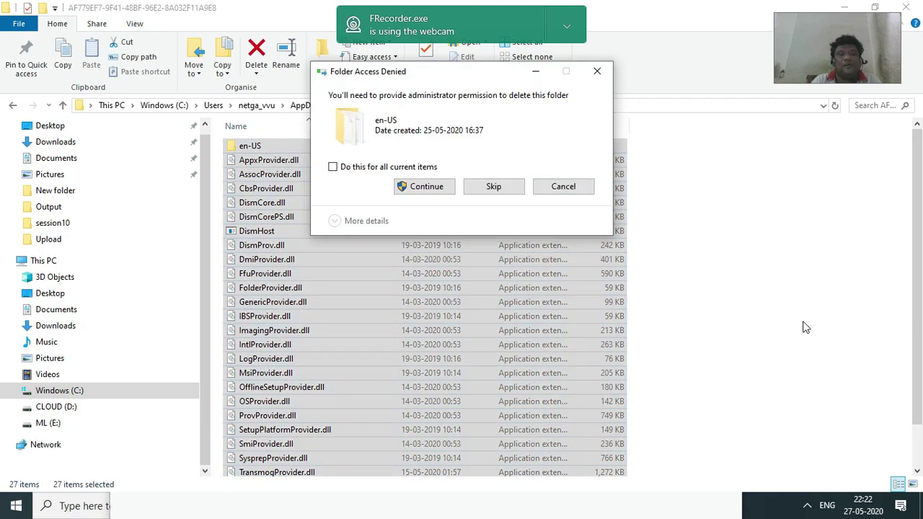
{"action": "key", "text": "Return"}
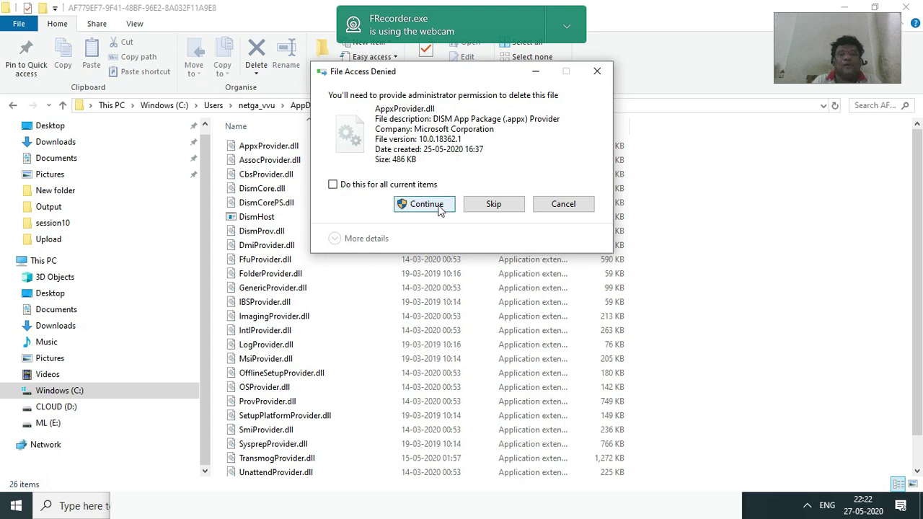
{"action": "left_click", "coordinate": [333, 185]}
{"action": "left_click", "coordinate": [494, 205]}
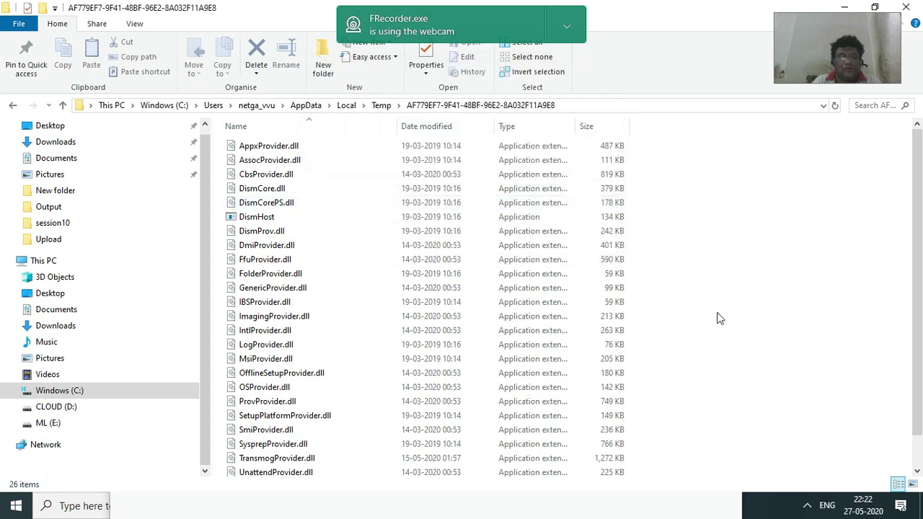
{"action": "key", "text": "ctrl+a"}
{"action": "key", "text": "Delete"}
{"action": "key", "text": "Return"}
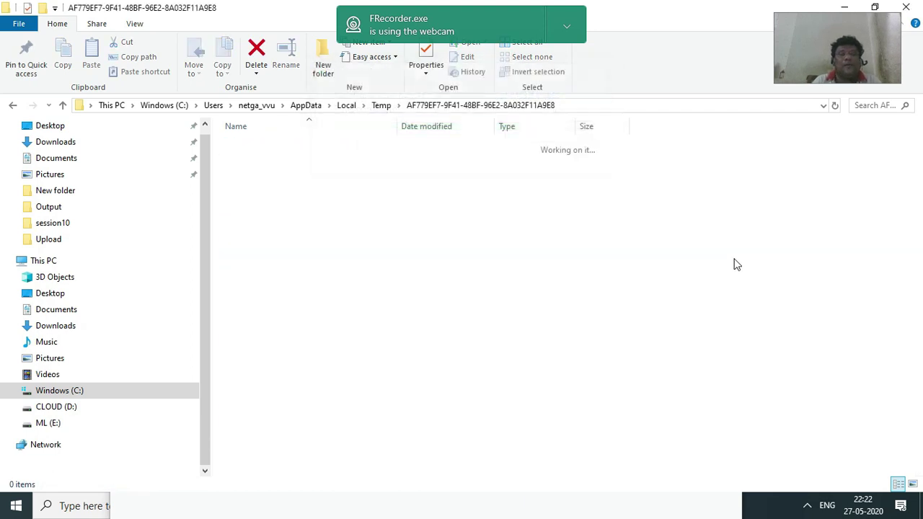
{"action": "left_click", "coordinate": [380, 104]}
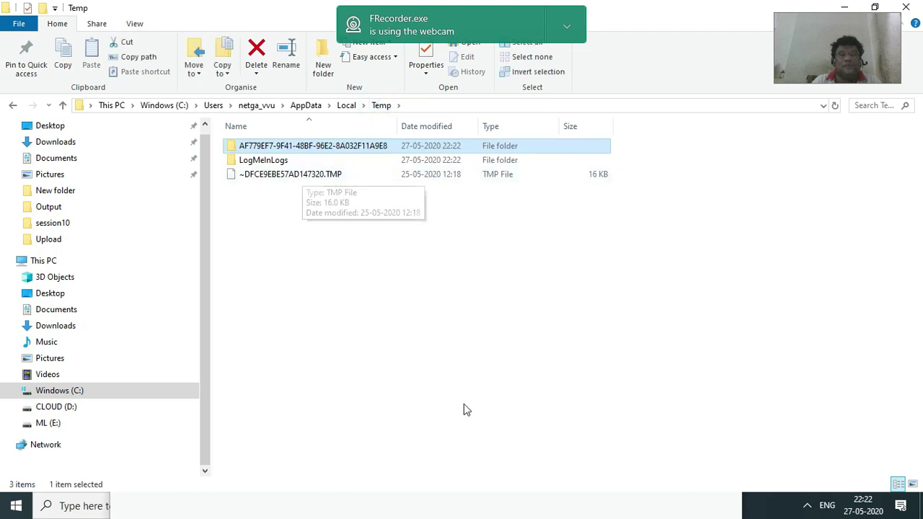
{"action": "key", "text": "Delete"}
- Try deleting both items in LogMeInLogs > gotomeeting > 17359, skipping the in-use ones
{"action": "double_click", "coordinate": [268, 149]}
{"action": "double_click", "coordinate": [268, 147]}
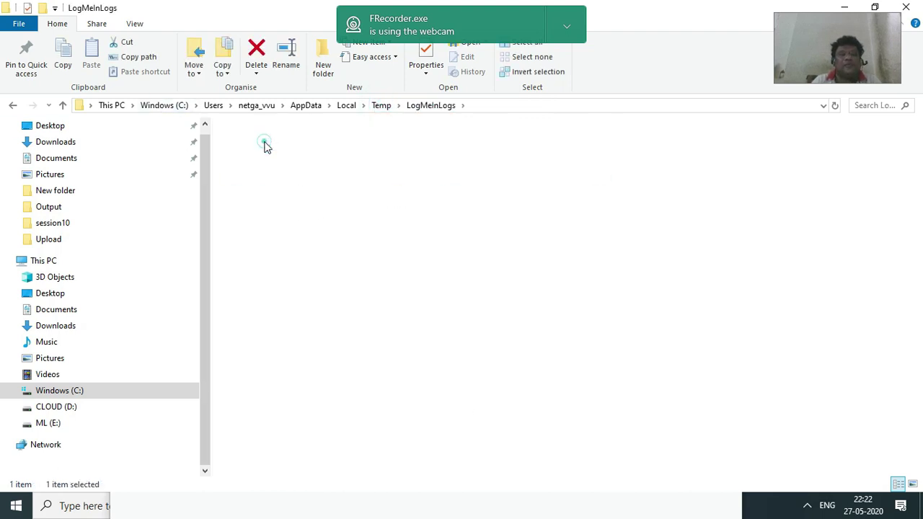
{"action": "double_click", "coordinate": [270, 149]}
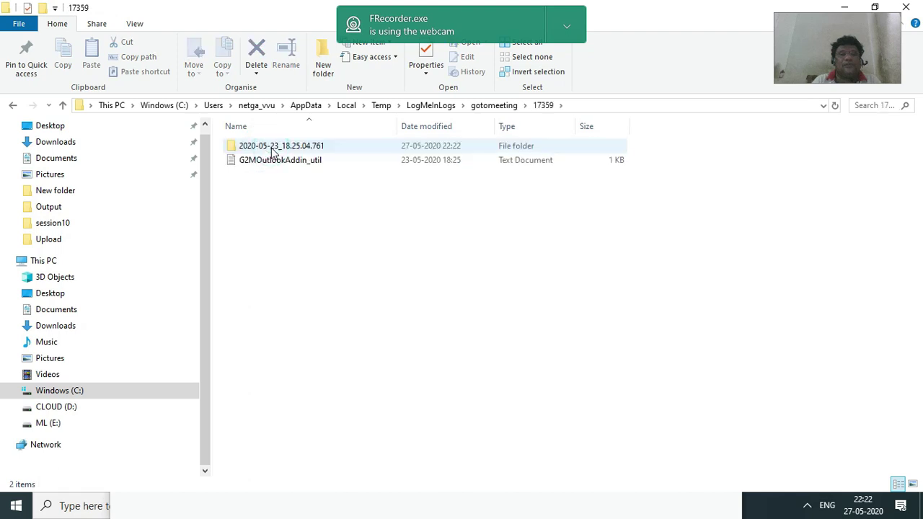
{"action": "key", "text": "ctrl+a"}
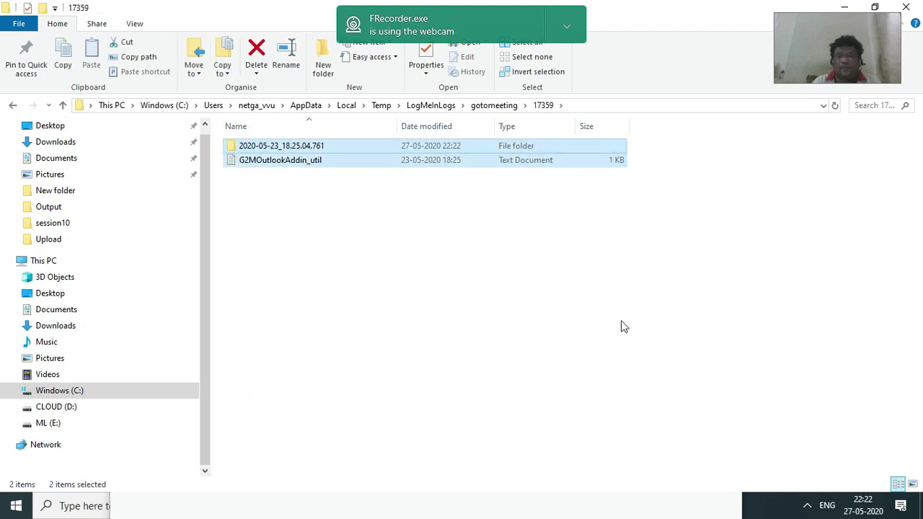
{"action": "key", "text": "Delete"}
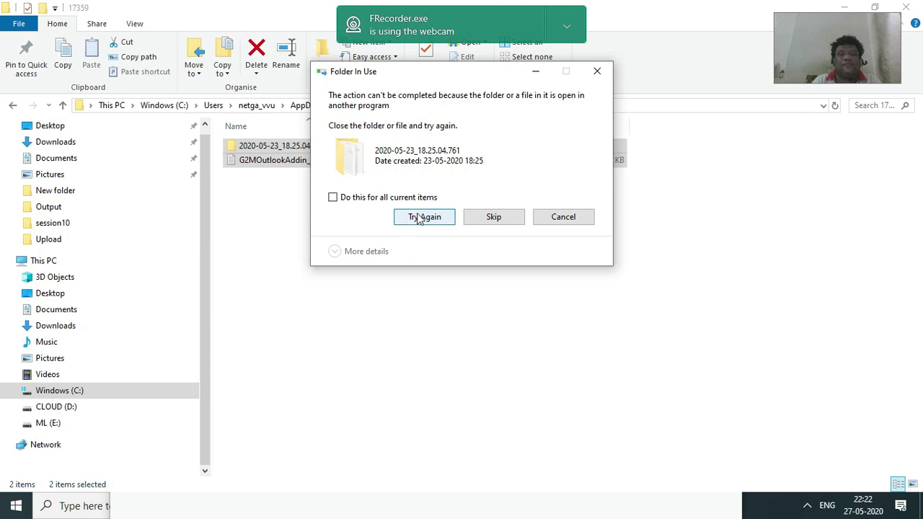
{"action": "left_click", "coordinate": [425, 218]}
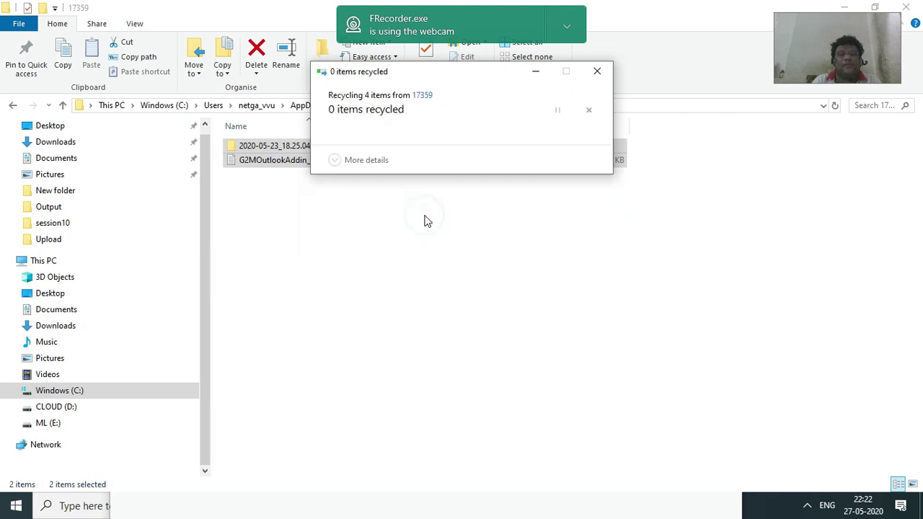
{"action": "left_click", "coordinate": [478, 220]}
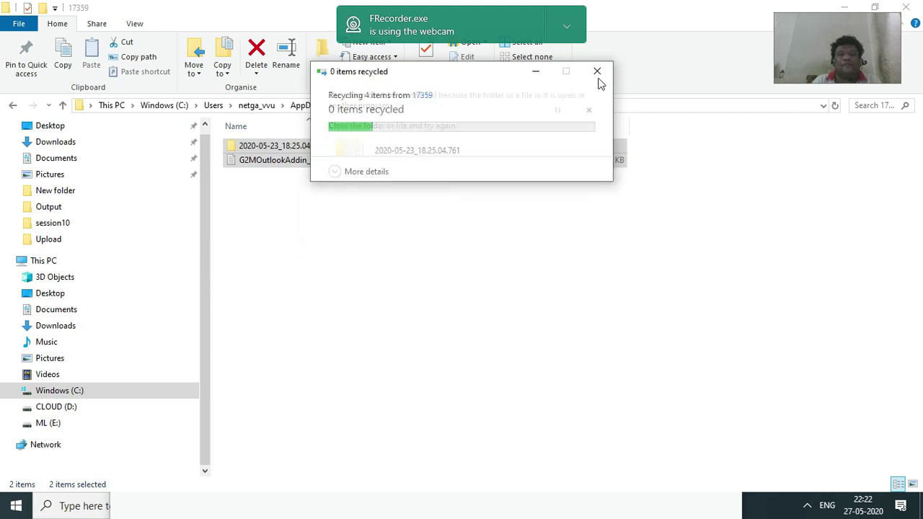
{"action": "left_click", "coordinate": [597, 72]}
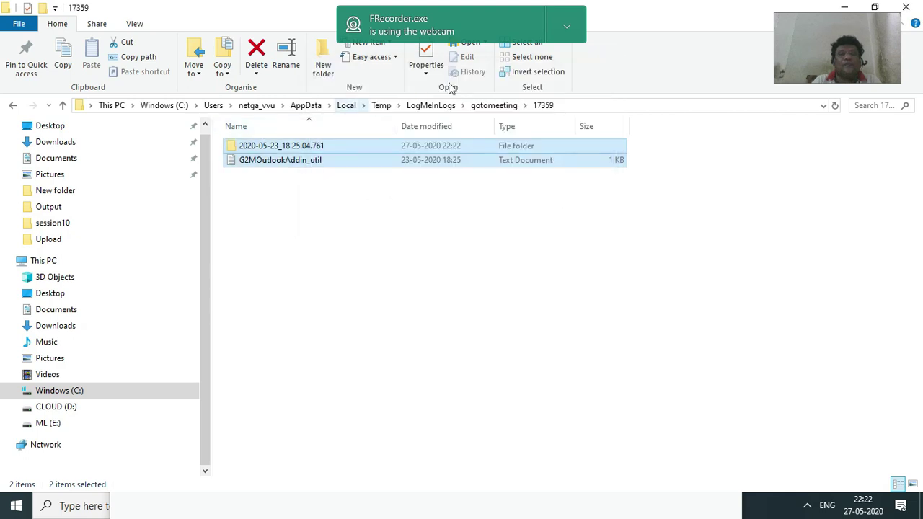
- Go up through the breadcrumbs to AppData and open the LocalLow folder
{"action": "left_click", "coordinate": [428, 106]}
{"action": "left_click", "coordinate": [380, 105]}
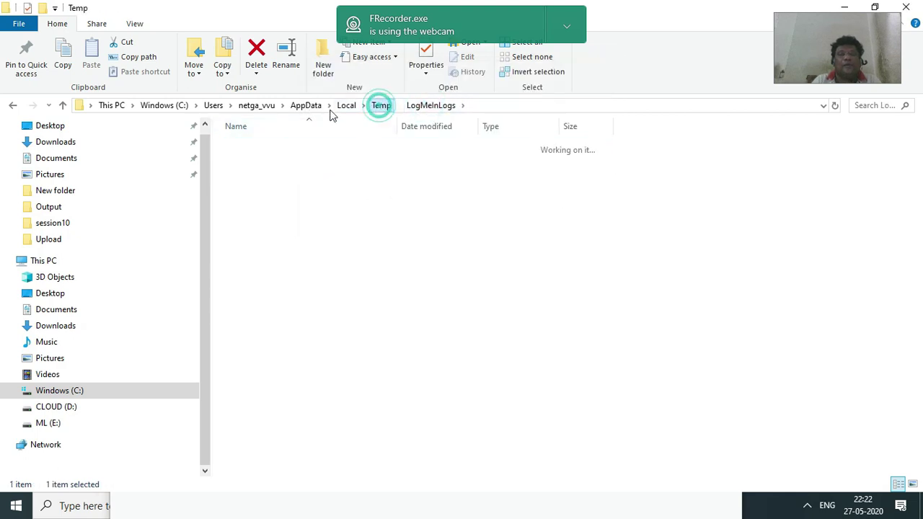
{"action": "left_click", "coordinate": [298, 107]}
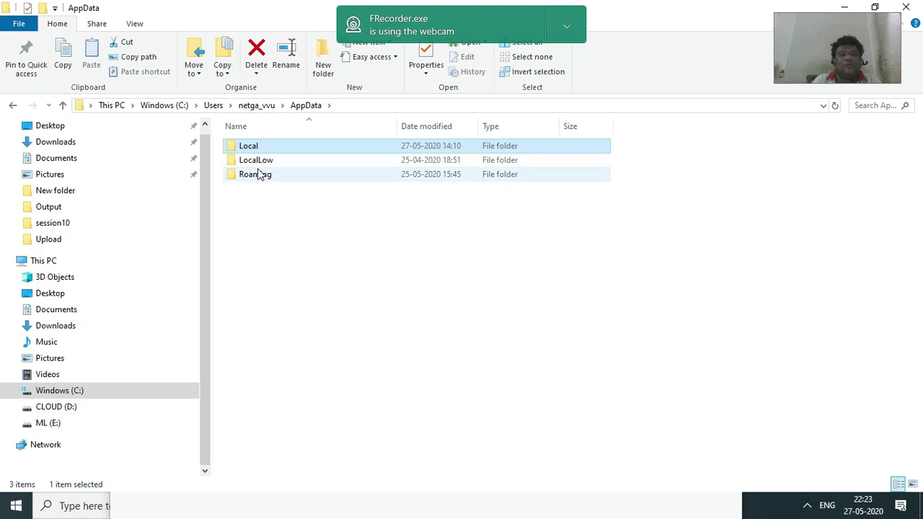
{"action": "double_click", "coordinate": [262, 162]}
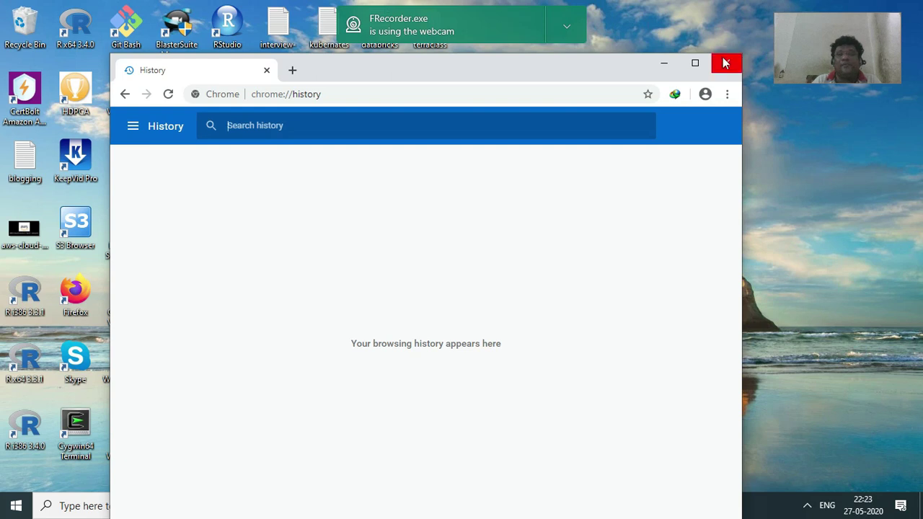
- Minimize File Explorer and close the YouTube Studio Chrome window
{"action": "left_click", "coordinate": [725, 64]}
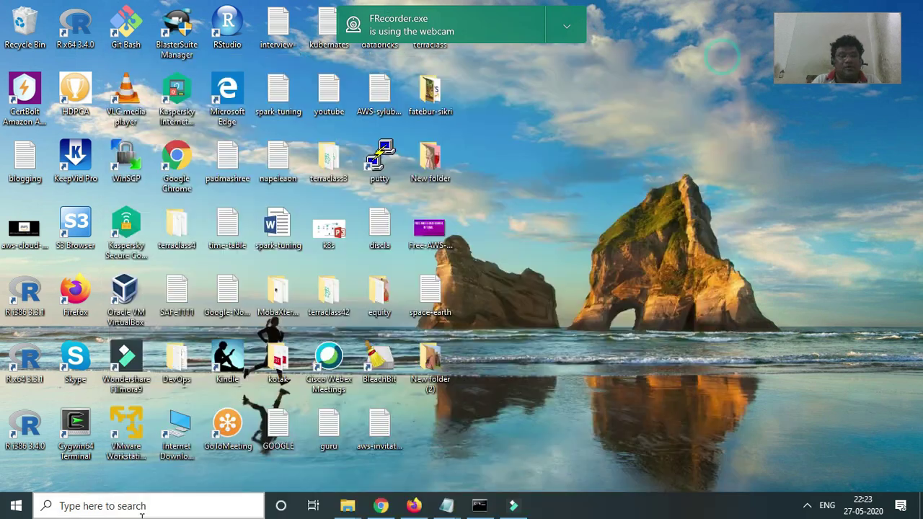
{"action": "left_click", "coordinate": [377, 507]}
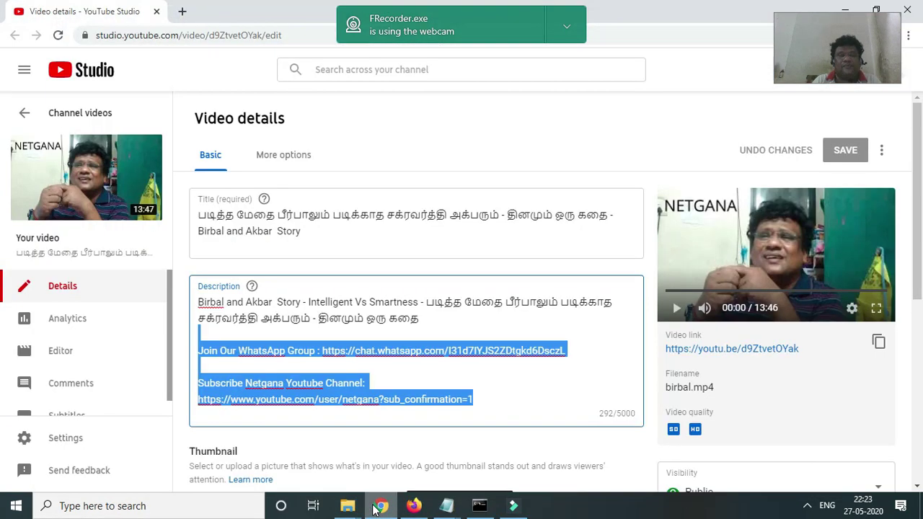
{"action": "double_click", "coordinate": [698, 13]}
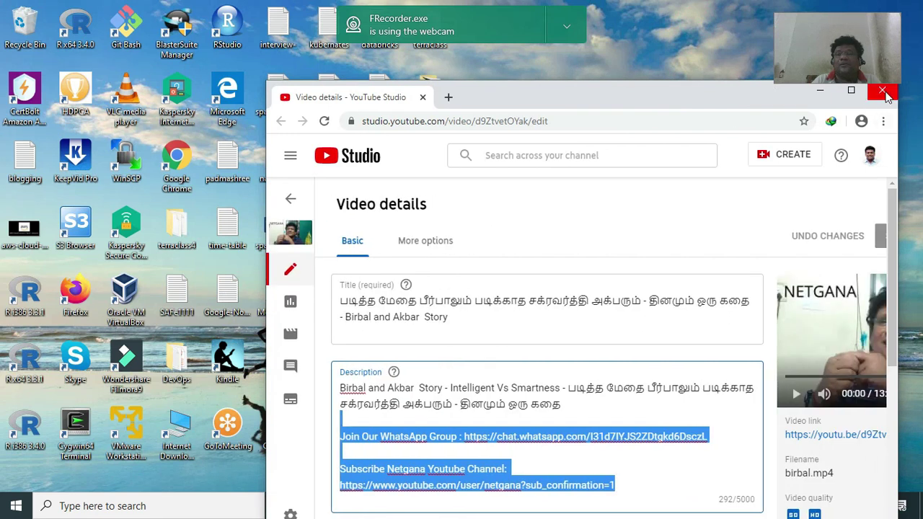
{"action": "left_click", "coordinate": [423, 98]}
- Open a maximized new Chrome window, load Gmail's about page, and hide the webcam-in-use notice
{"action": "left_click", "coordinate": [368, 510]}
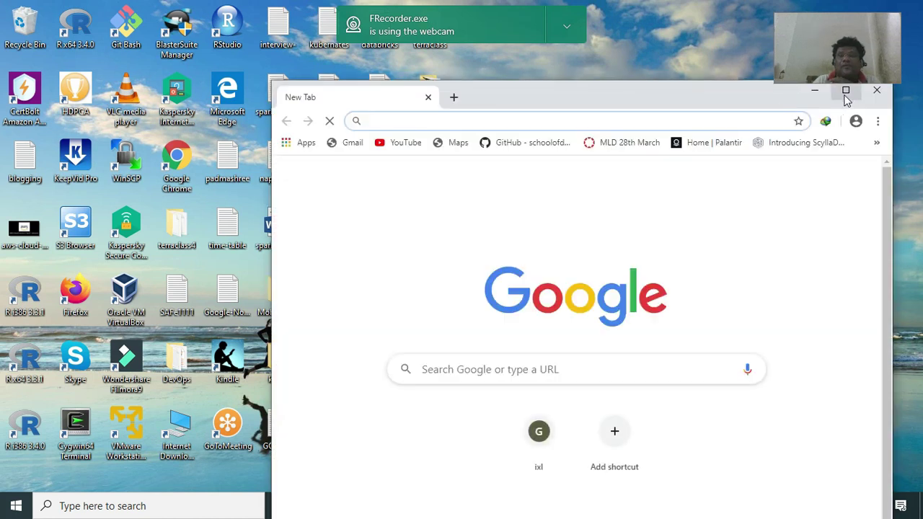
{"action": "left_click", "coordinate": [844, 91]}
{"action": "left_click_drag", "start_coordinate": [833, 30], "coordinate": [846, 385]}
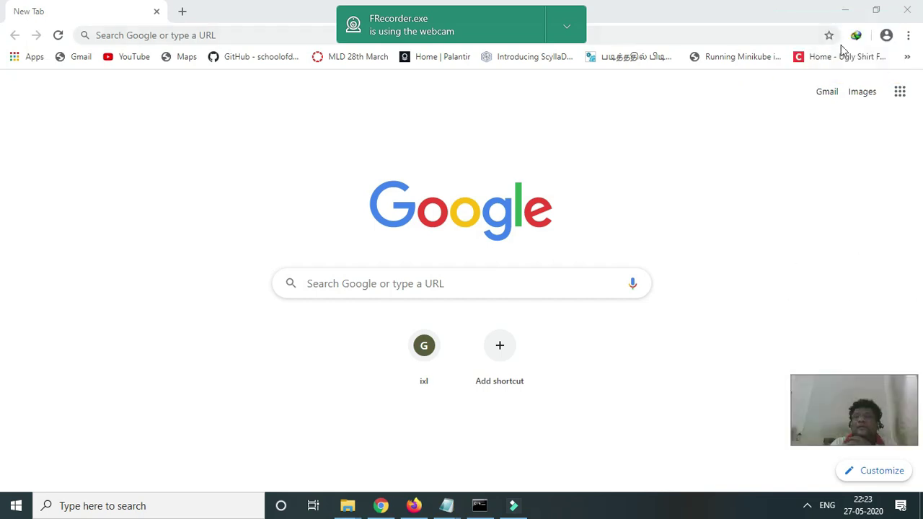
{"action": "left_click", "coordinate": [827, 98]}
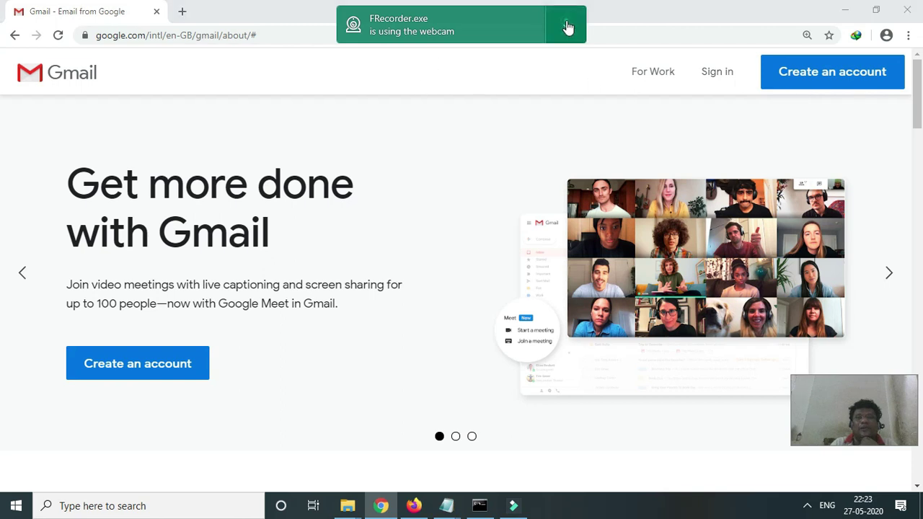
{"action": "left_click", "coordinate": [566, 26]}
{"action": "left_click", "coordinate": [572, 56]}
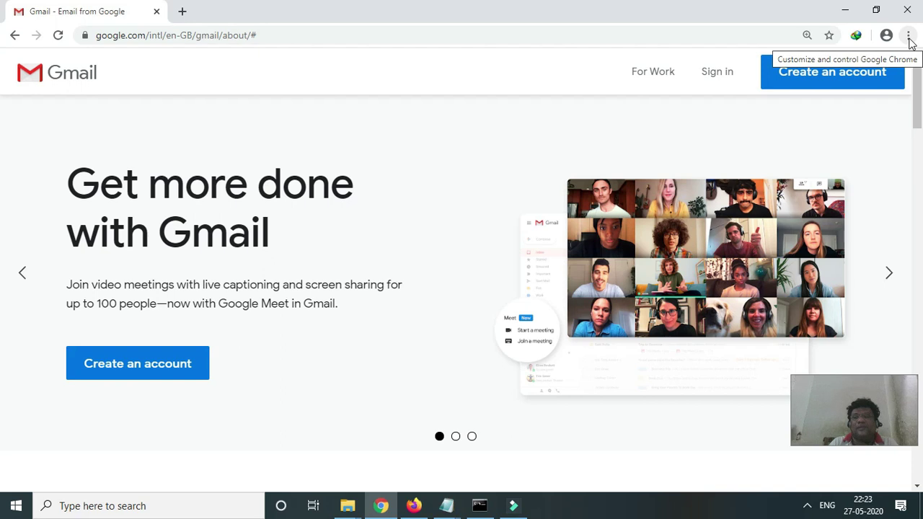
{"action": "left_click", "coordinate": [271, 34]}
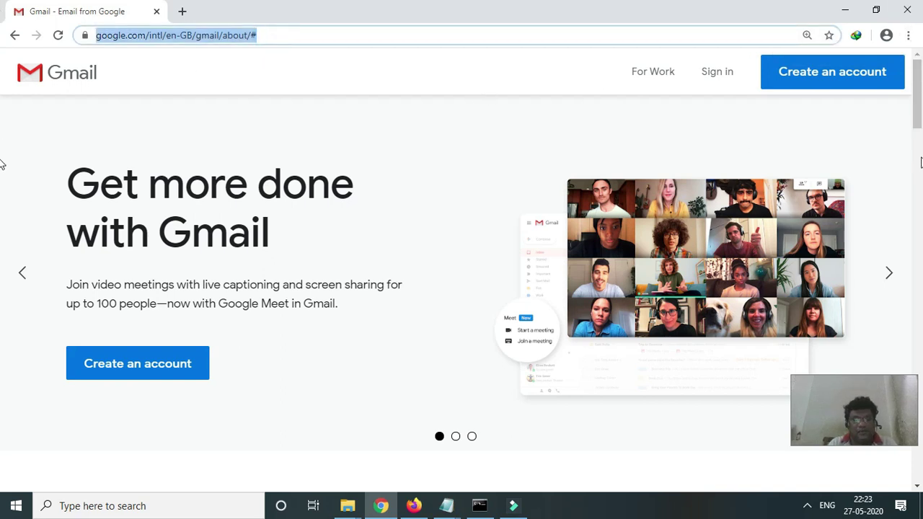
- Go to aws.amazon.com and open My Account > AWS Management Console sign-in
{"action": "type", "text": "aws."}
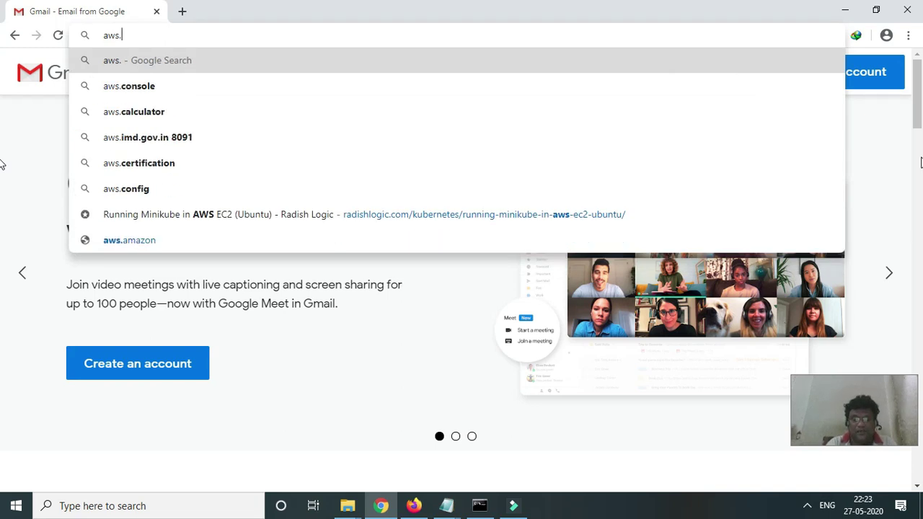
{"action": "type", "text": "amazon.com"}
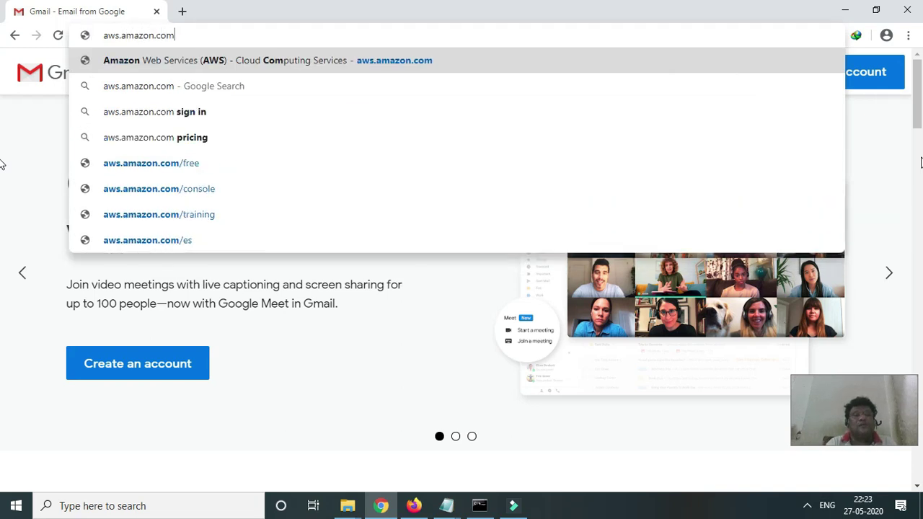
{"action": "key", "text": "Return"}
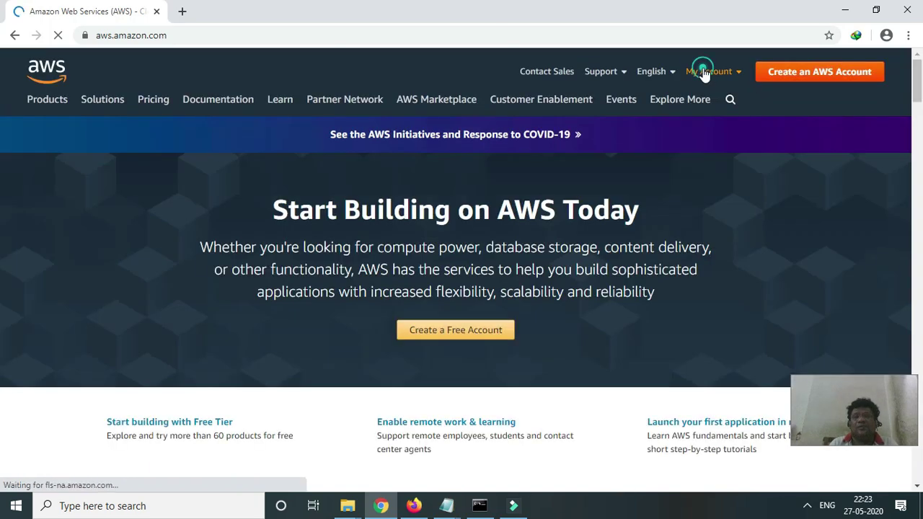
{"action": "mouse_move", "coordinate": [704, 74]}
{"action": "left_click", "coordinate": [712, 102]}
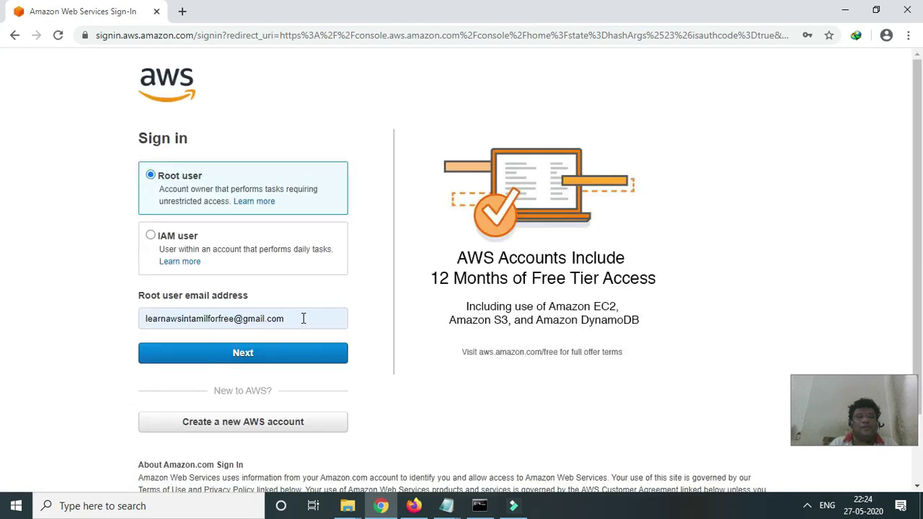
- Clear all-time browsing history, cookies and cached files from Chrome's History page
{"action": "left_click", "coordinate": [909, 37]}
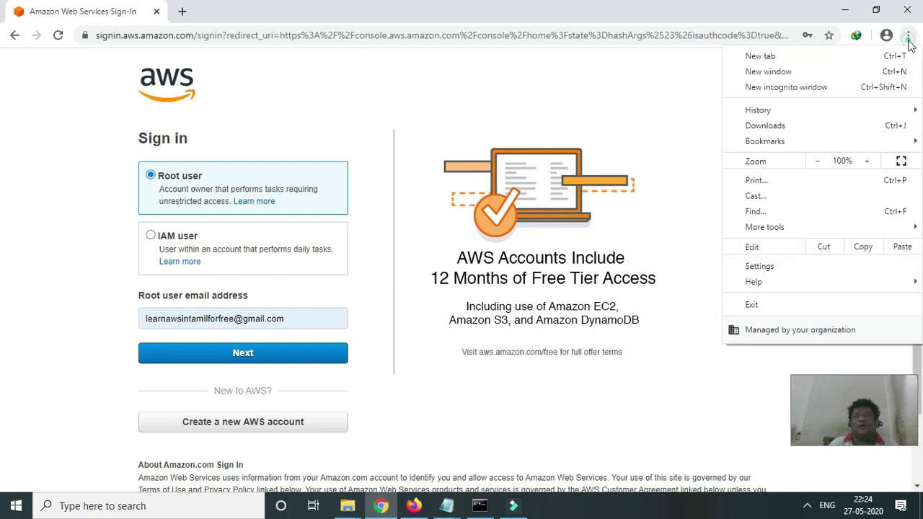
{"action": "mouse_move", "coordinate": [775, 109]}
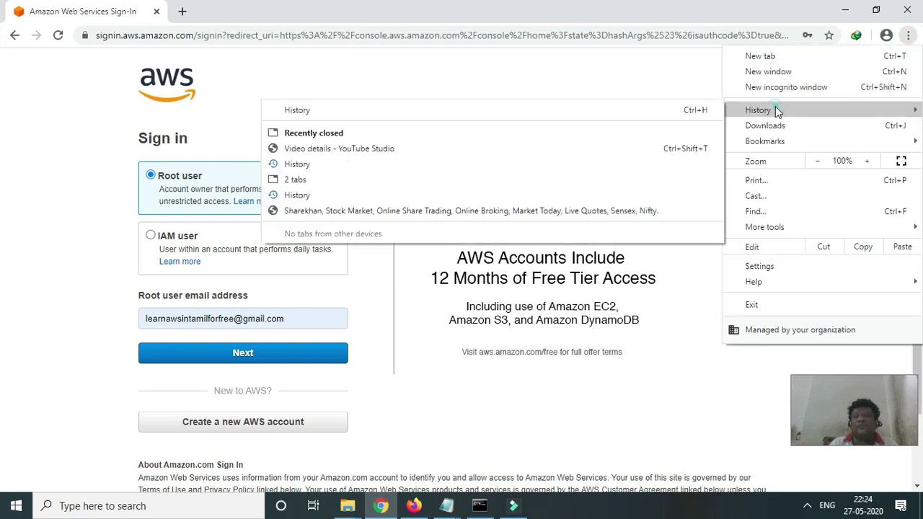
{"action": "left_click", "coordinate": [298, 112]}
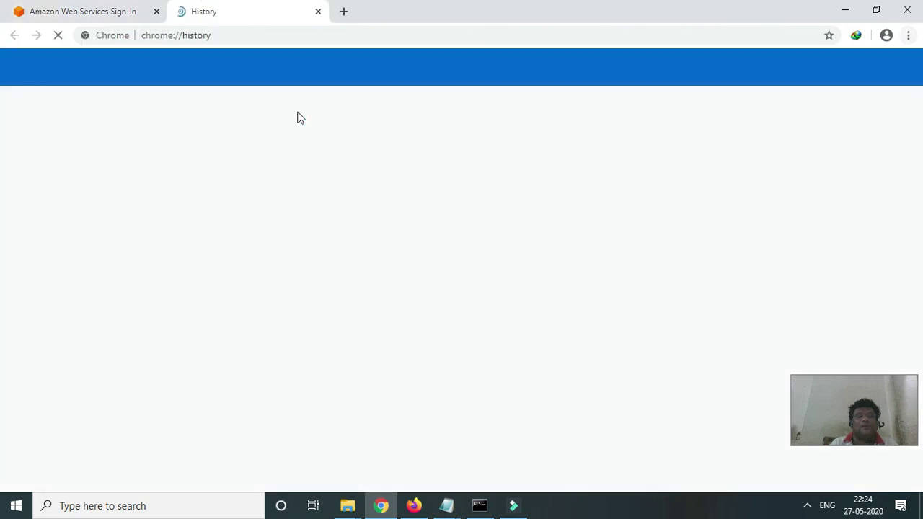
{"action": "left_click", "coordinate": [65, 179]}
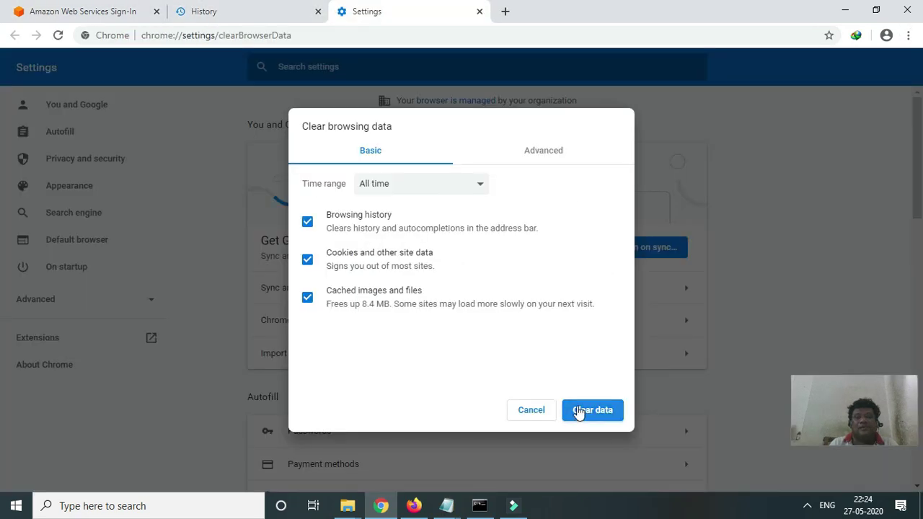
{"action": "left_click", "coordinate": [579, 411]}
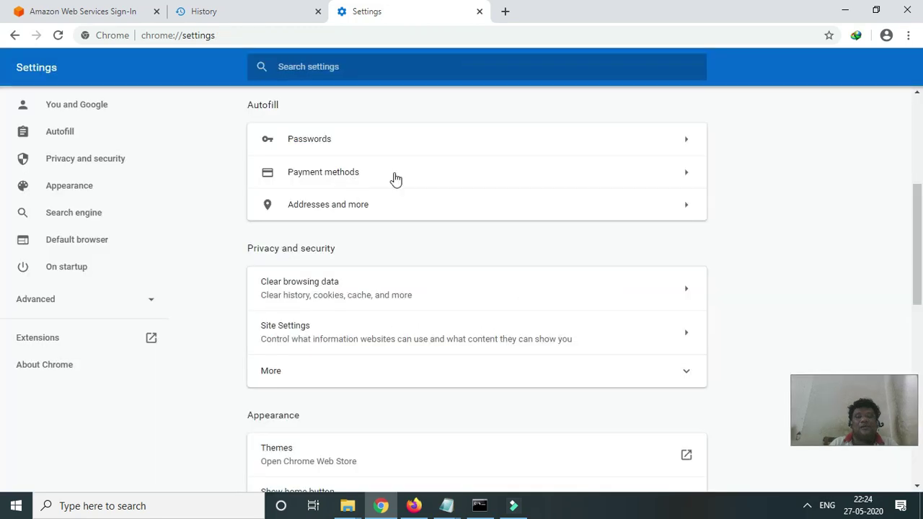
- In a new tab, go to aws.amazon.com and open the AWS Management Console sign-in
{"action": "left_click", "coordinate": [505, 11]}
{"action": "type", "text": "aws"}
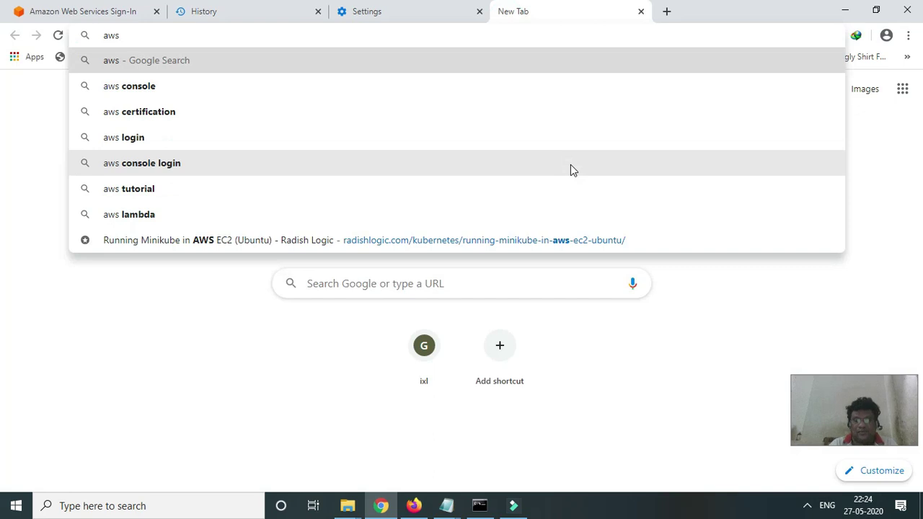
{"action": "type", "text": ".amazon.c"}
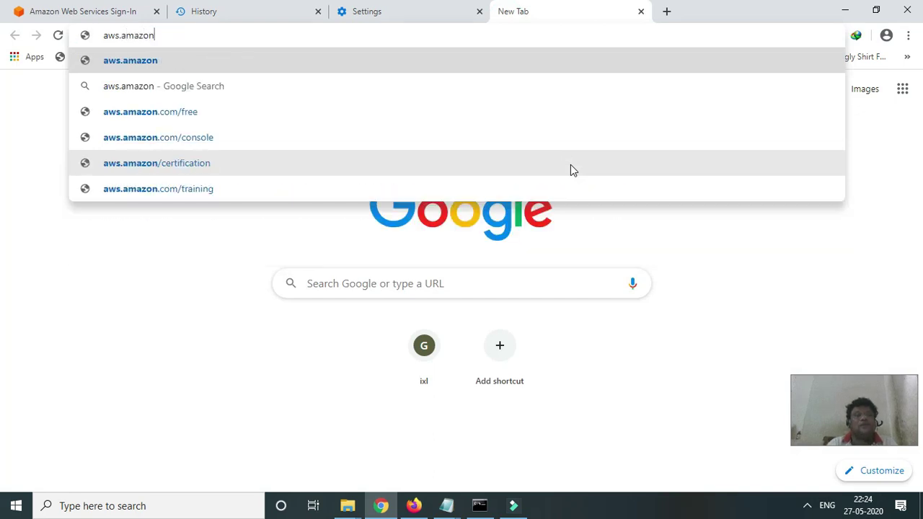
{"action": "type", "text": "om"}
{"action": "key", "text": "Return"}
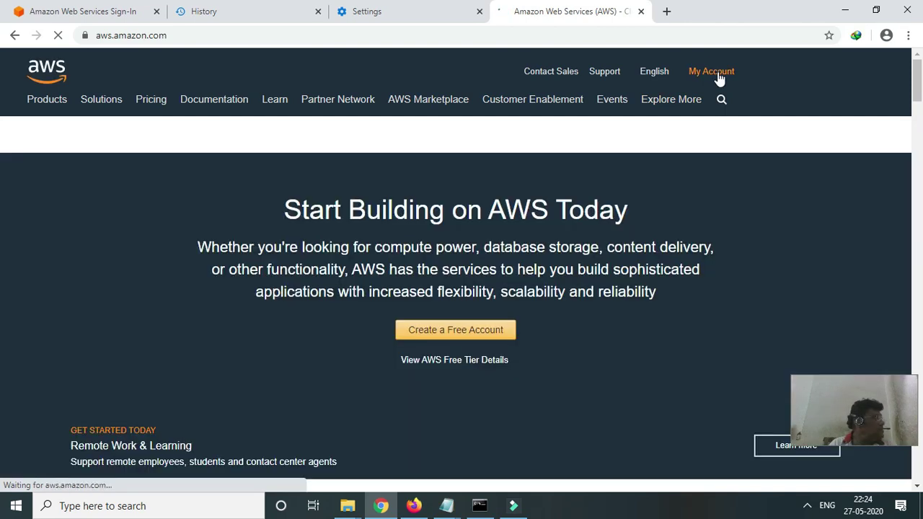
{"action": "mouse_move", "coordinate": [721, 79]}
{"action": "left_click", "coordinate": [726, 101]}
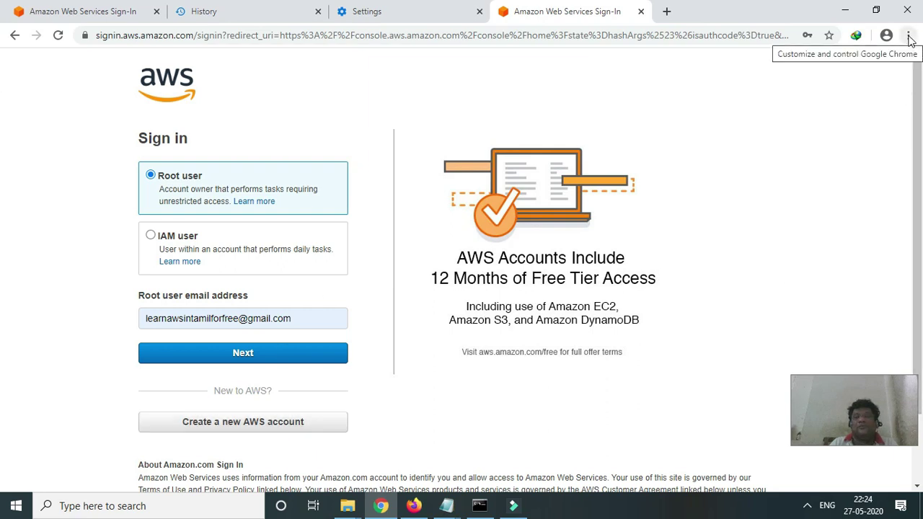
- Erase the prefilled root user email and open a new incognito window
{"action": "triple_click", "coordinate": [296, 315]}
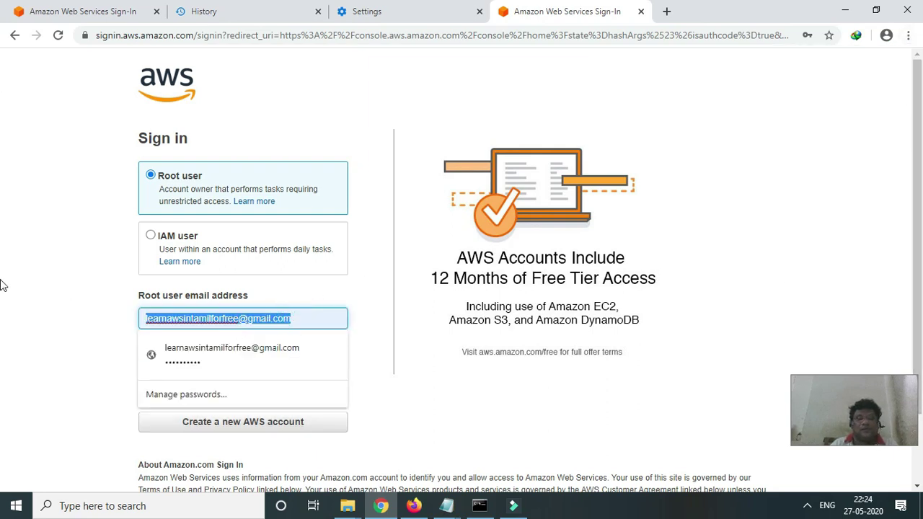
{"action": "key", "text": "BackSpace"}
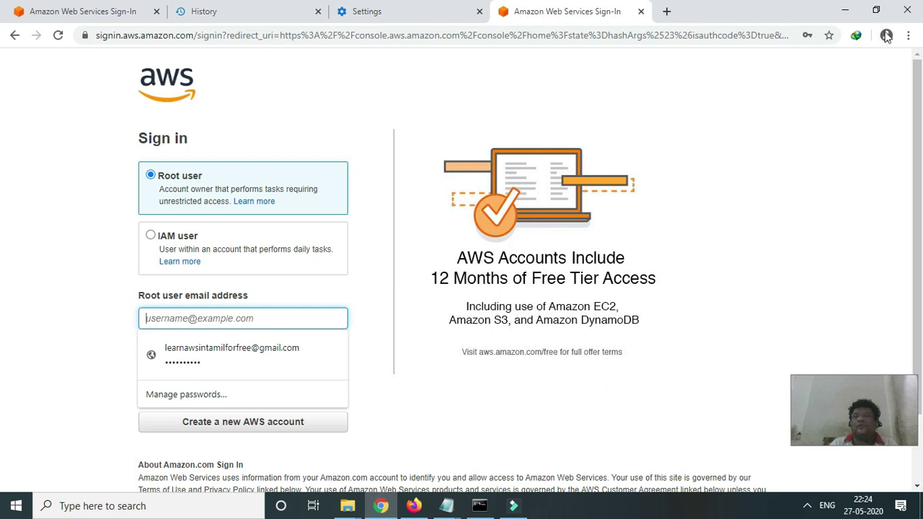
{"action": "left_click", "coordinate": [910, 36]}
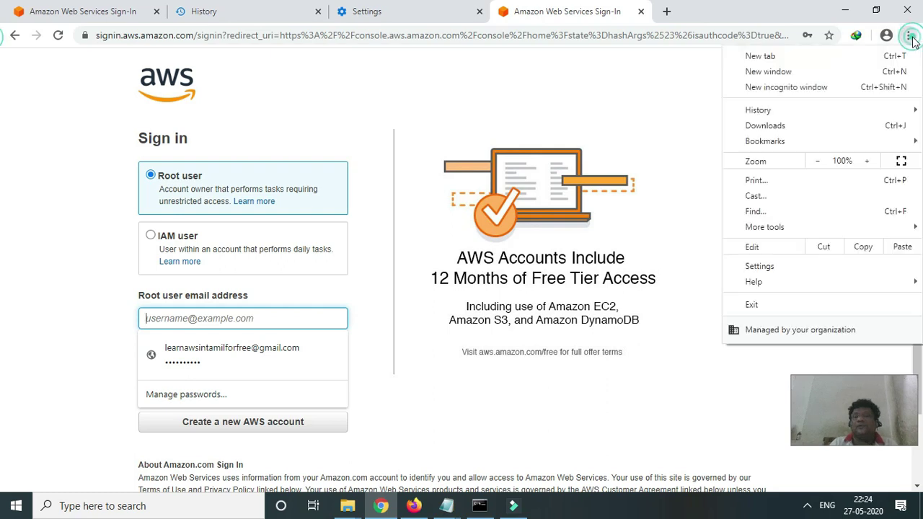
{"action": "left_click", "coordinate": [791, 88]}
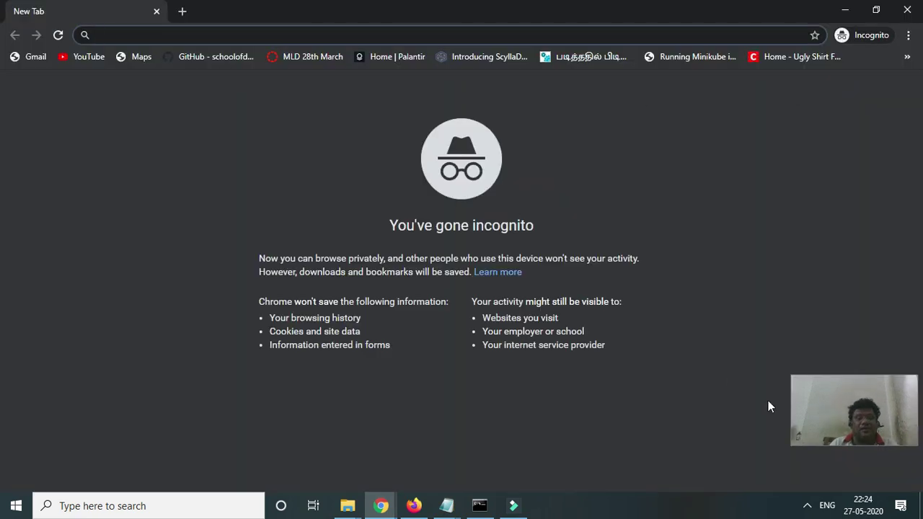
- Go to aws.amazon.com and choose Create an AWS Account
{"action": "type", "text": "aws.amazon.com"}
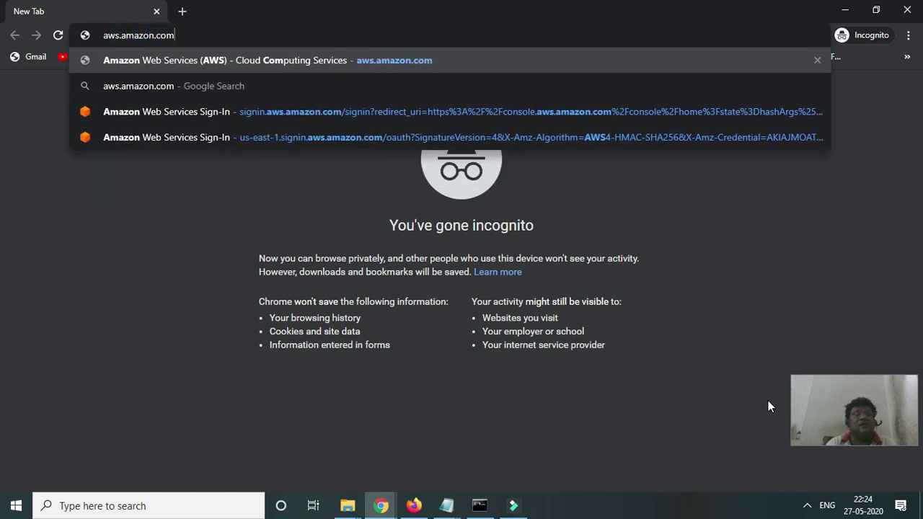
{"action": "key", "text": "Return"}
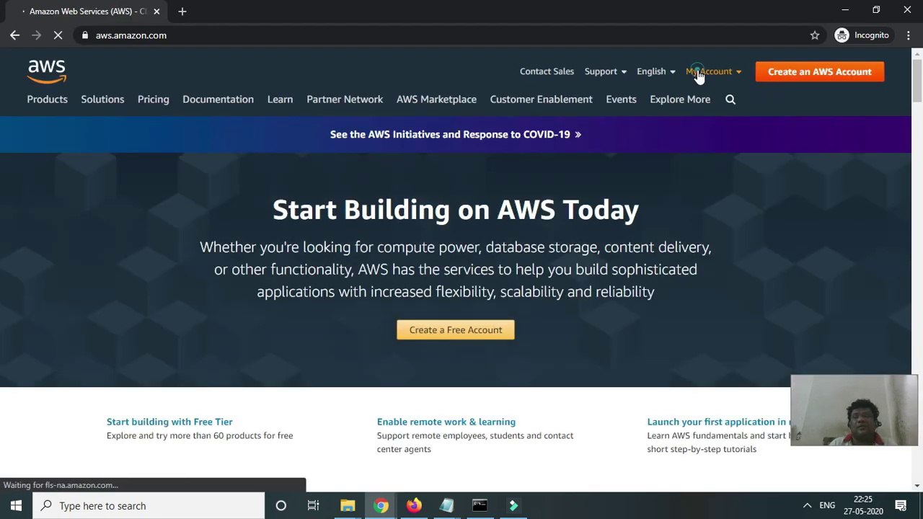
{"action": "left_click", "coordinate": [697, 73]}
{"action": "left_click", "coordinate": [829, 76]}
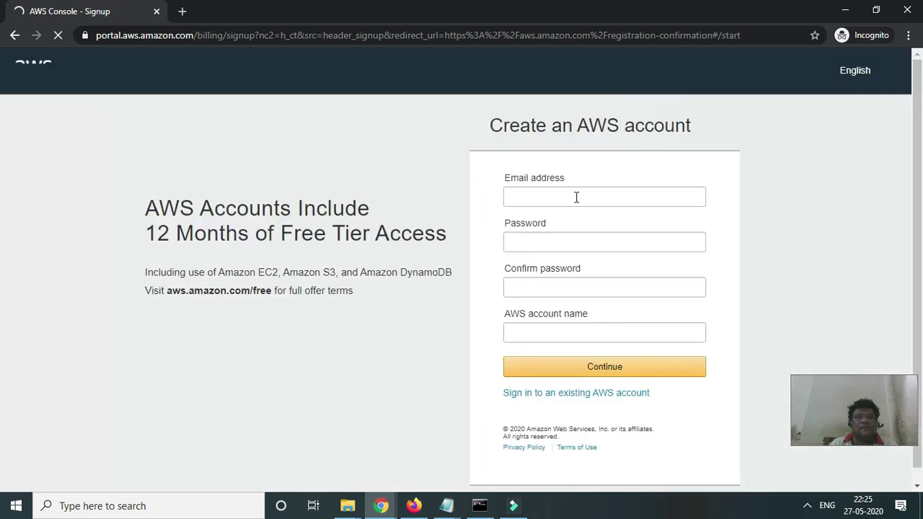
- Fill in the sign-up email address, password, confirm password and AWS account name
{"action": "left_click", "coordinate": [574, 196]}
{"action": "left_click", "coordinate": [898, 253]}
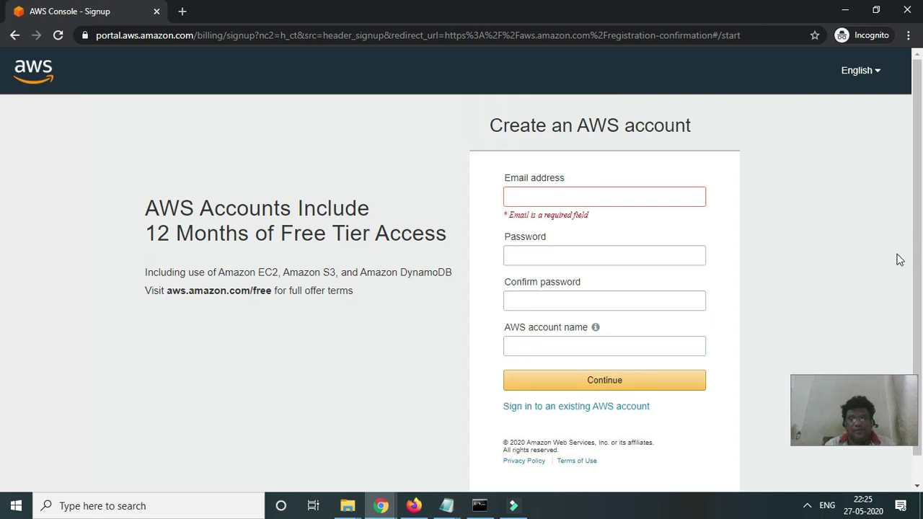
{"action": "triple_click", "coordinate": [902, 254]}
{"action": "left_click_drag", "start_coordinate": [442, 250], "coordinate": [550, 192]}
{"action": "left_click", "coordinate": [572, 194]}
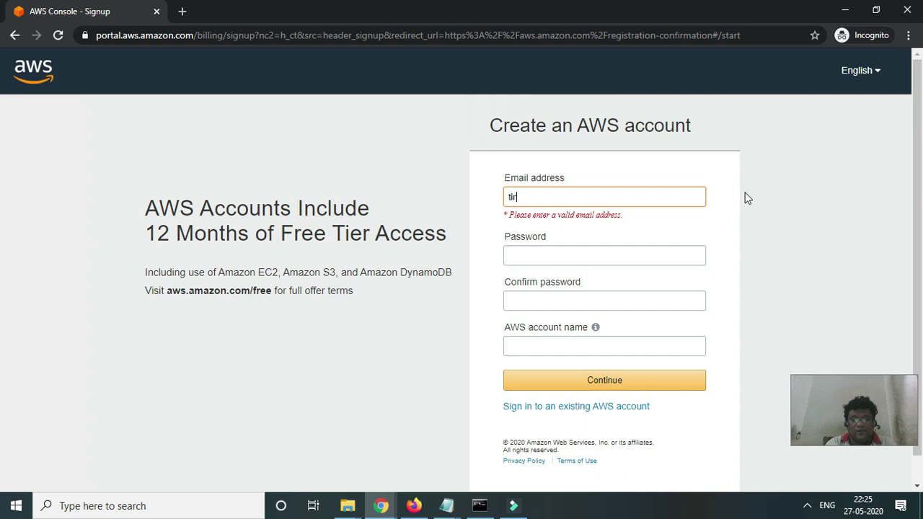
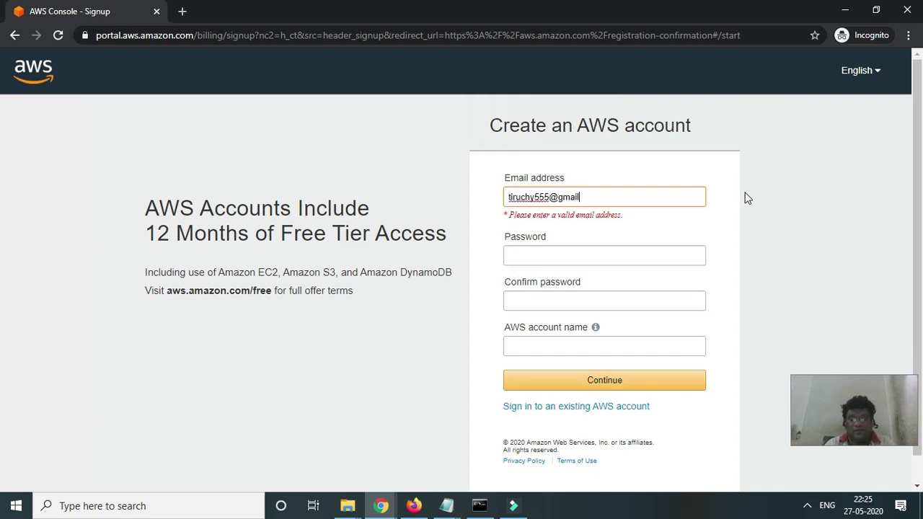
{"action": "key", "text": "Tab"}
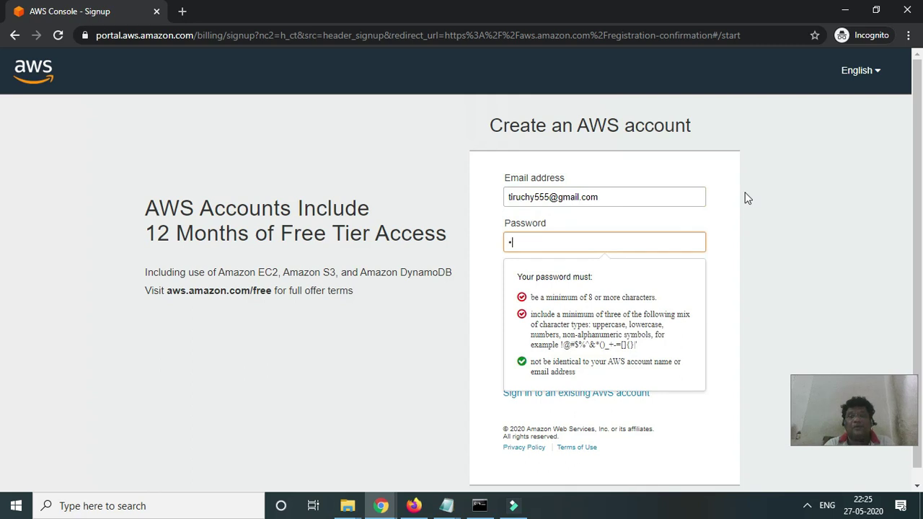
{"action": "type", "text": "********"}
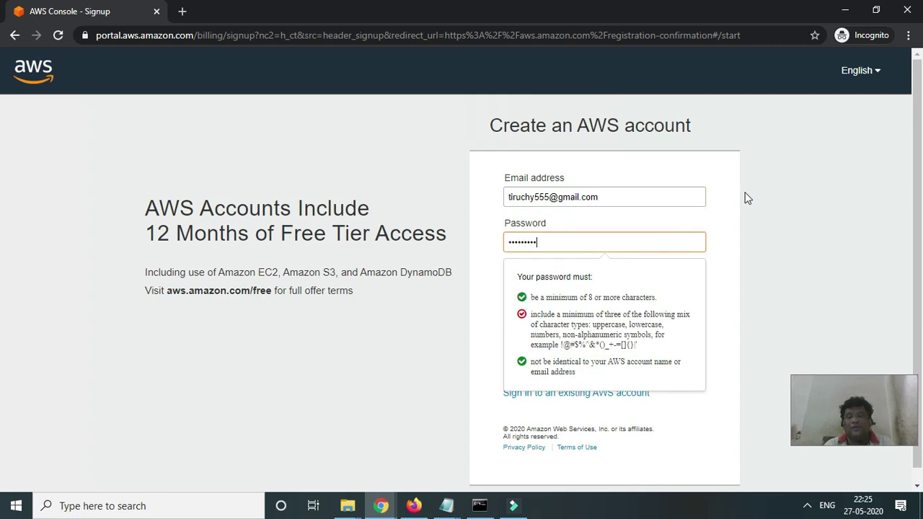
{"action": "type", "text": "*"}
{"action": "key", "text": "Tab"}
{"action": "type", "text": "**"}
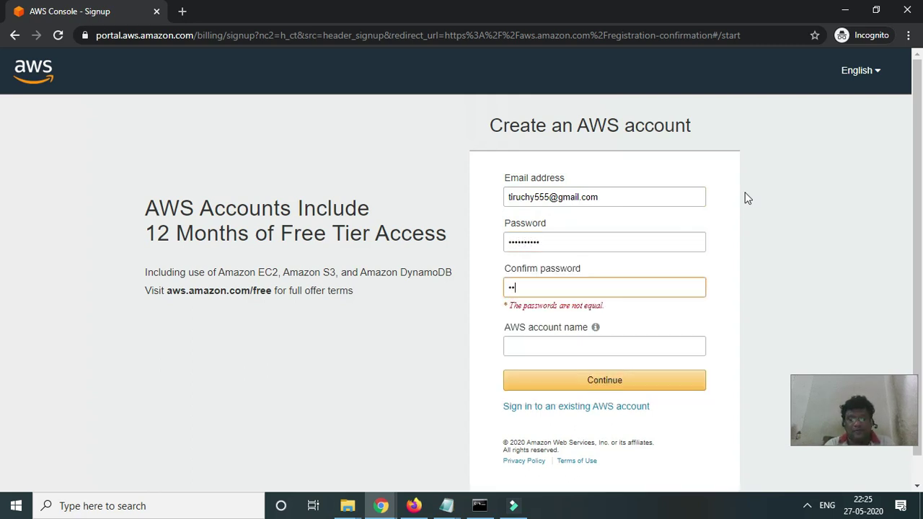
{"action": "type", "text": "********"}
{"action": "key", "text": "Tab"}
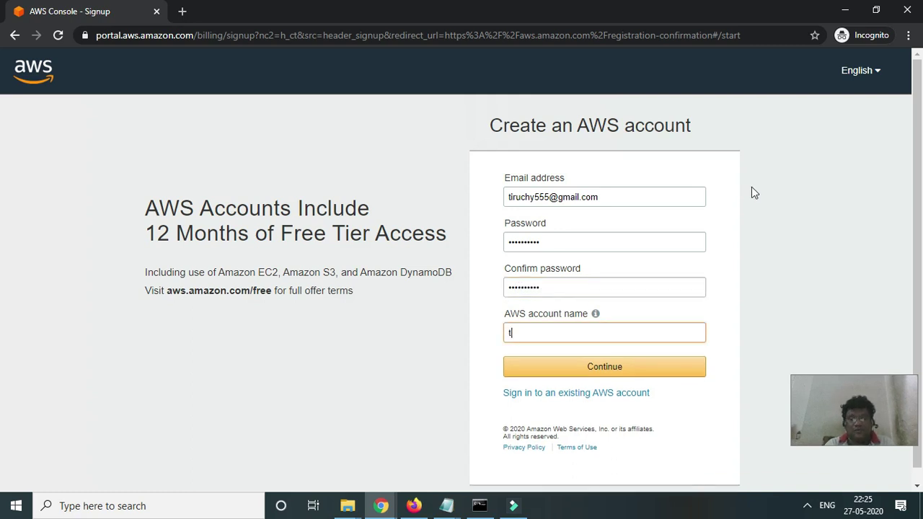
{"action": "type", "text": "tiruchy555"}
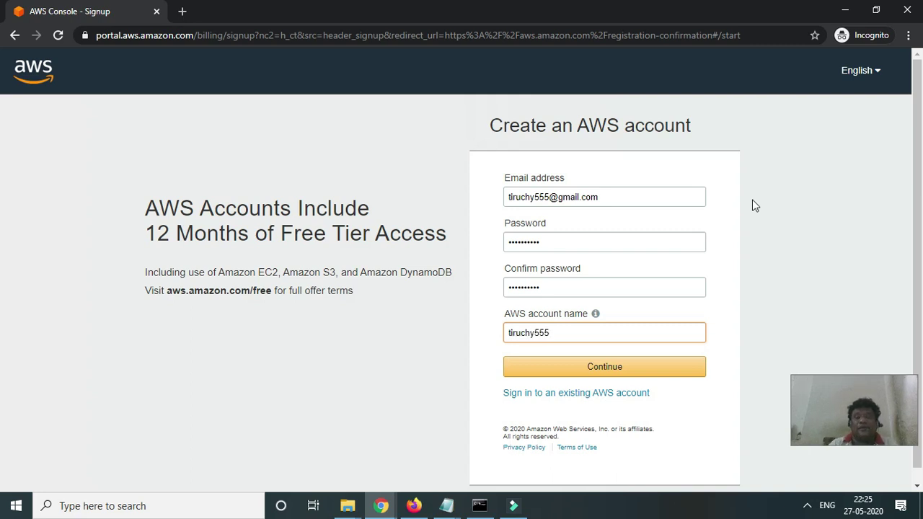
- Submit the sign-up, which is rejected because the email already exists, then open a new tab
{"action": "left_click", "coordinate": [625, 368]}
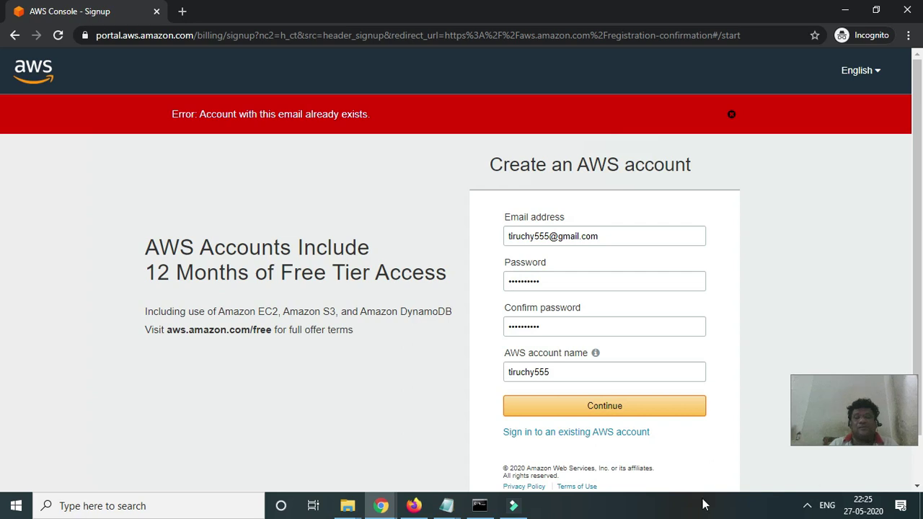
{"action": "left_click", "coordinate": [855, 72]}
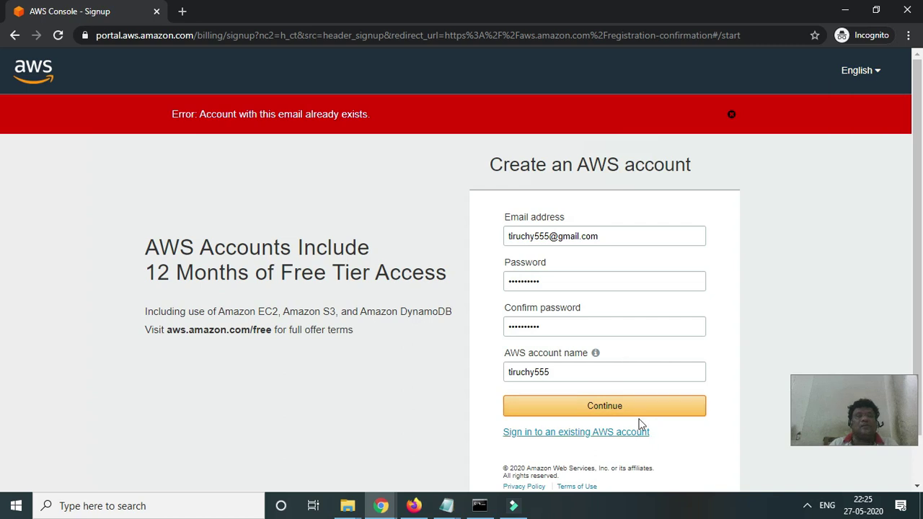
{"action": "left_click", "coordinate": [183, 12]}
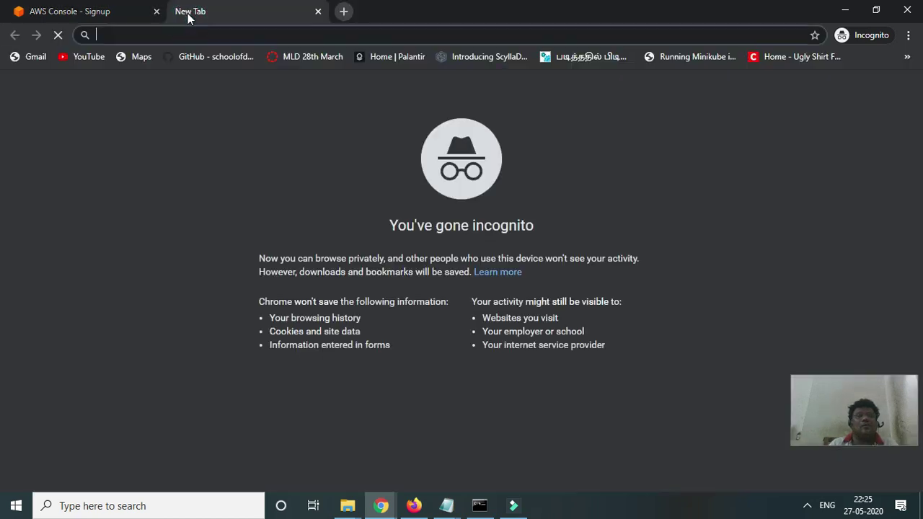
- Load gmail.com in the blank new incognito tab
{"action": "left_click", "coordinate": [106, 13]}
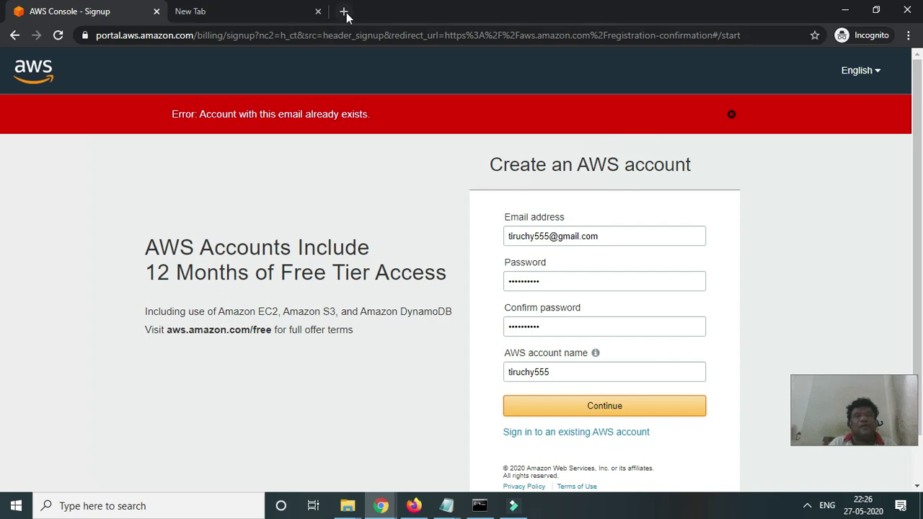
{"action": "left_click", "coordinate": [240, 18]}
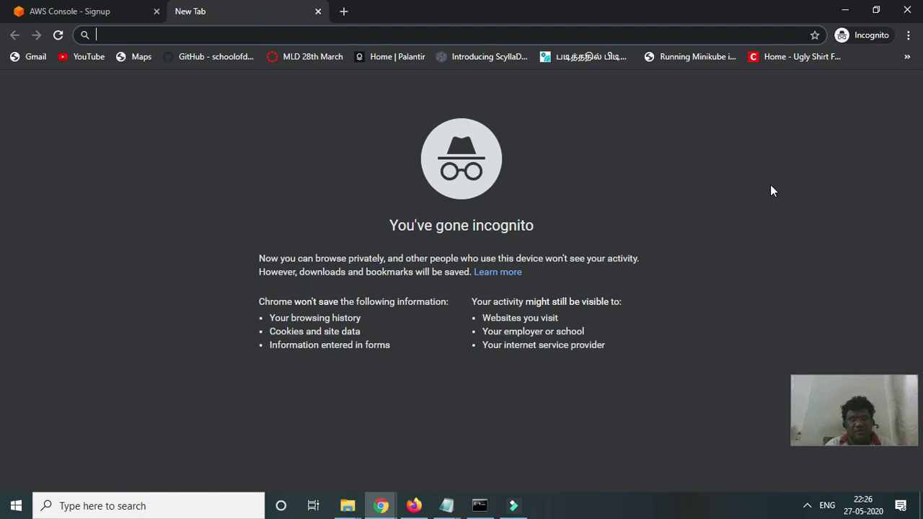
{"action": "type", "text": "gmail.com"}
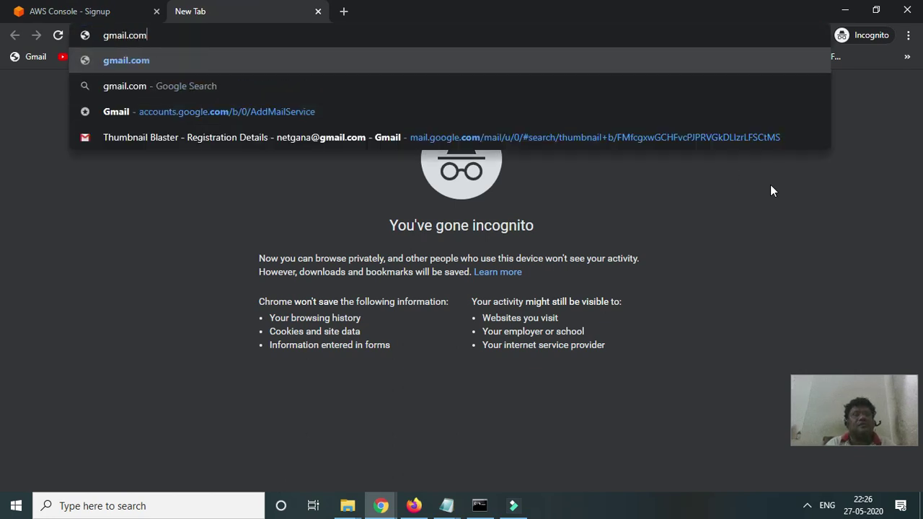
{"action": "key", "text": "Return"}
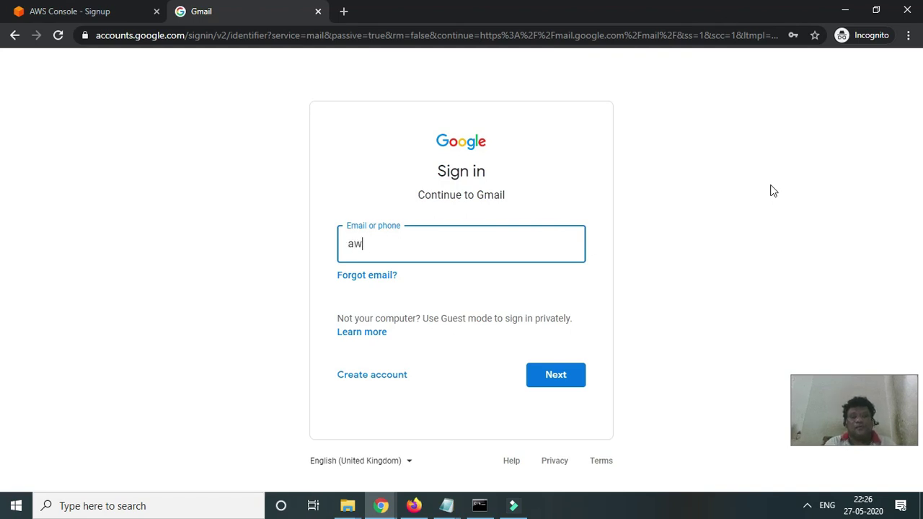
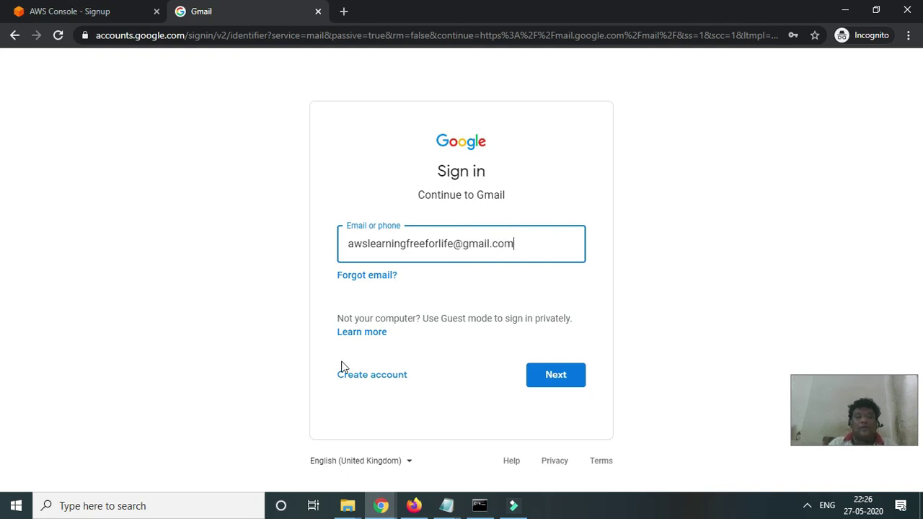
- Enter the desired new Gmail address and choose Create account
{"action": "left_click_drag", "start_coordinate": [455, 244], "coordinate": [270, 250]}
{"action": "key", "text": "ctrl+c"}
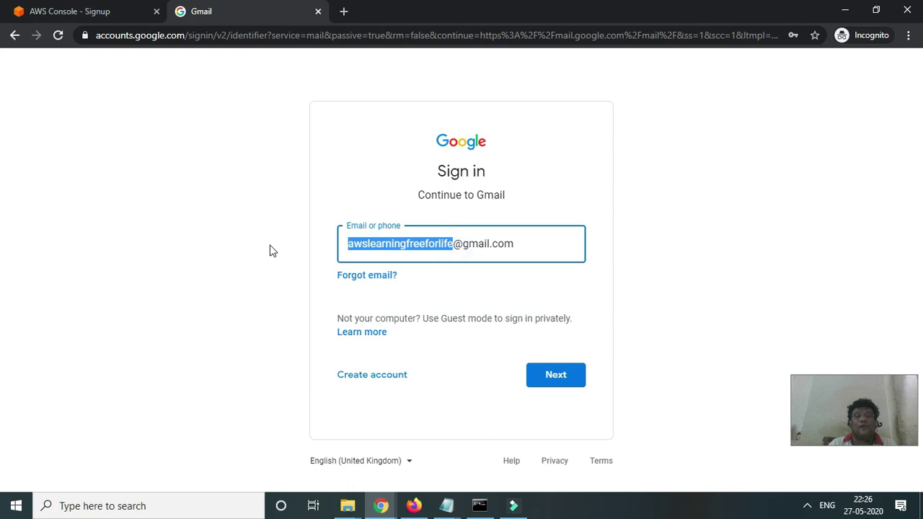
{"action": "left_click", "coordinate": [394, 378]}
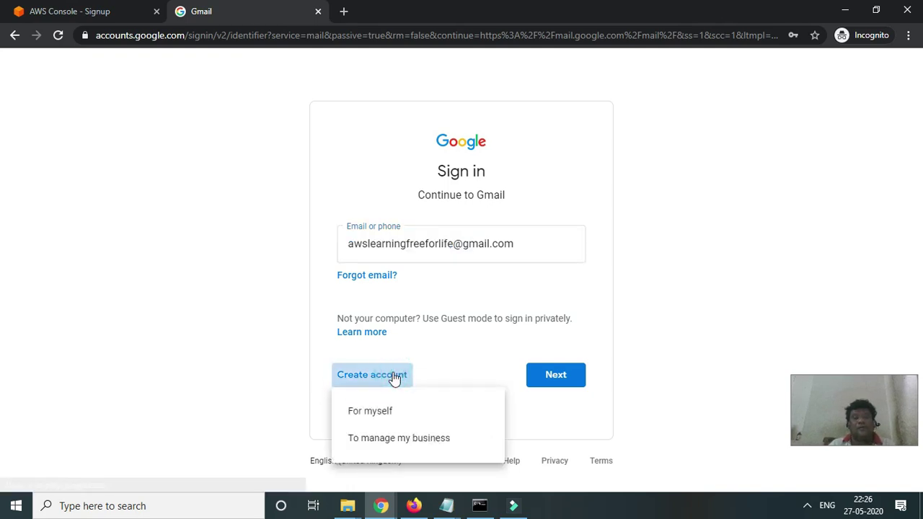
- Choose a personal Google account and split the pasted name into first and last name
{"action": "left_click", "coordinate": [376, 409]}
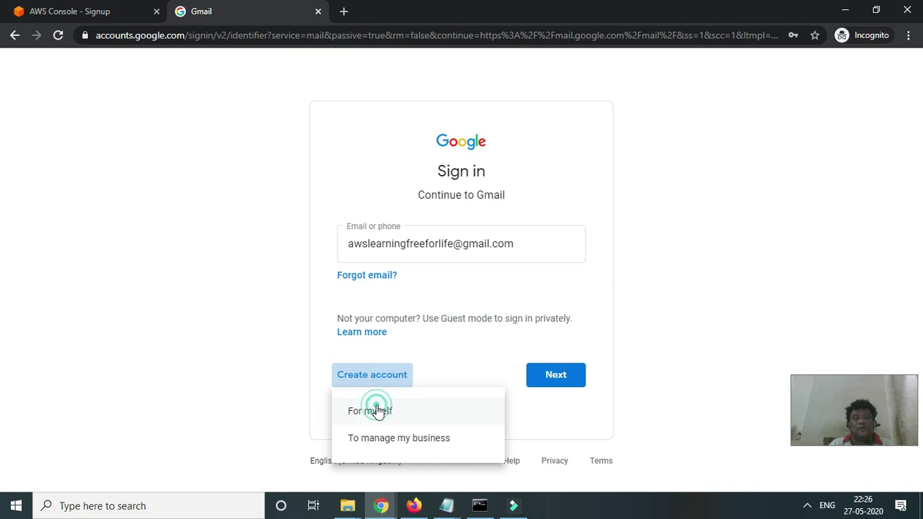
{"action": "left_click", "coordinate": [276, 229]}
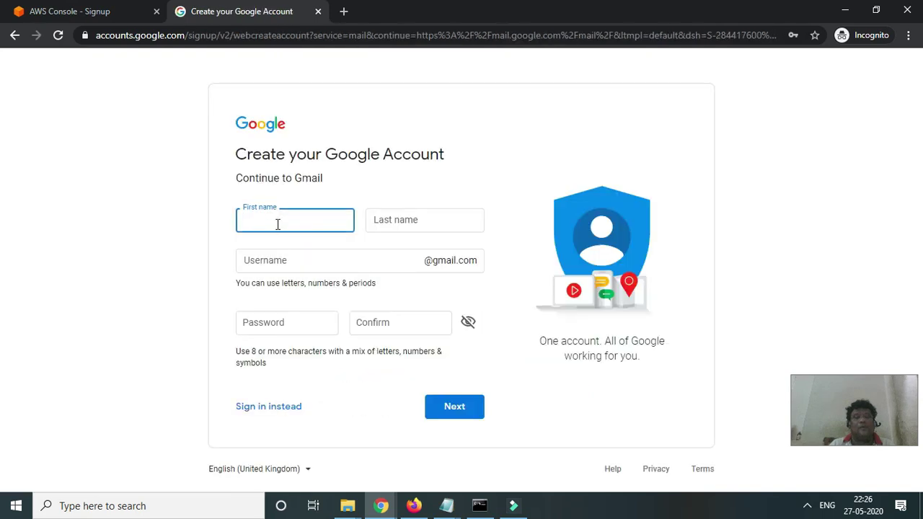
{"action": "key", "text": "ctrl+v"}
{"action": "left_click_drag", "start_coordinate": [295, 220], "coordinate": [381, 221]}
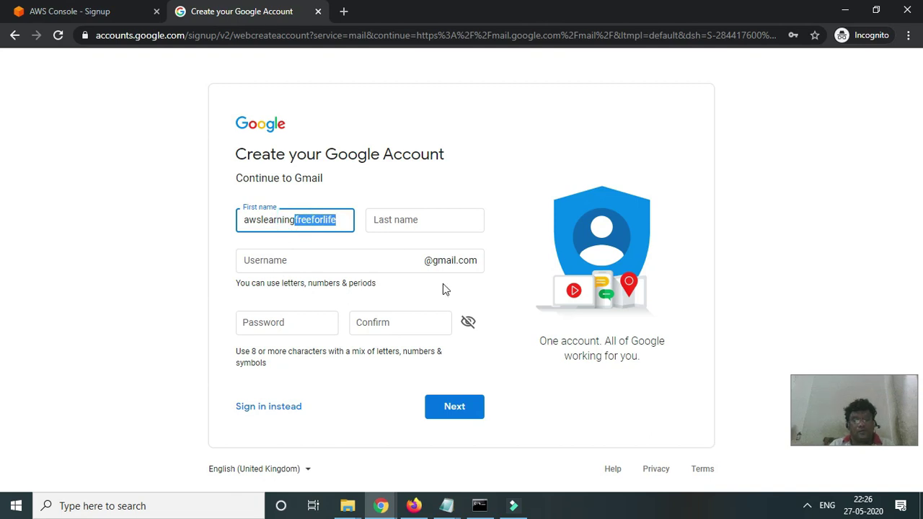
{"action": "key", "text": "ctrl+x"}
{"action": "left_click", "coordinate": [411, 221]}
{"action": "key", "text": "ctrl+v"}
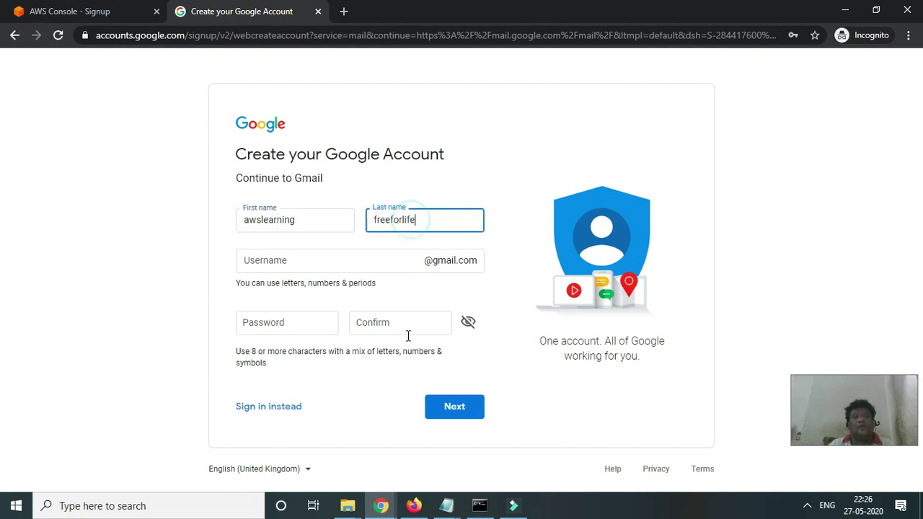
{"action": "left_click", "coordinate": [526, 385]}
- Build the username by combining the first name and last name
{"action": "left_click", "coordinate": [293, 253]}
{"action": "key", "text": "ctrl+v"}
{"action": "left_click", "coordinate": [295, 219]}
{"action": "left_click_drag", "start_coordinate": [296, 219], "coordinate": [207, 217]}
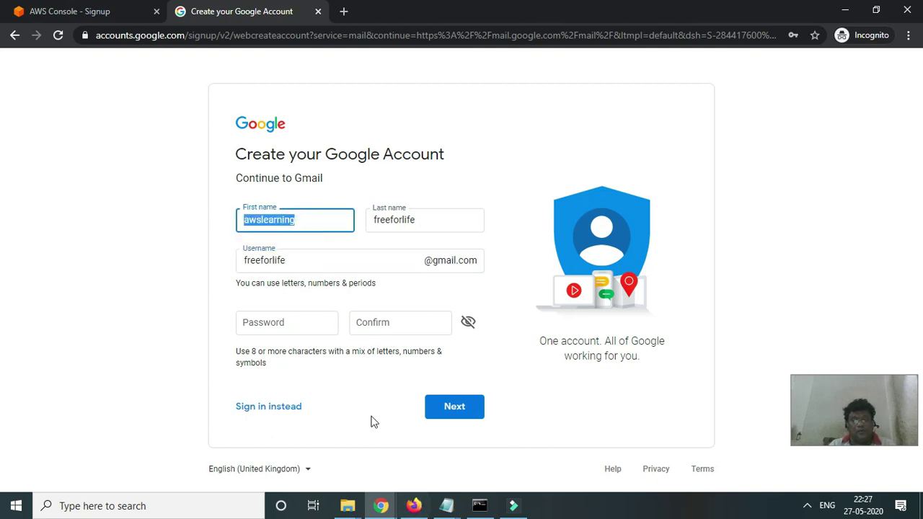
{"action": "left_click", "coordinate": [244, 260]}
{"action": "key", "text": "ctrl+v"}
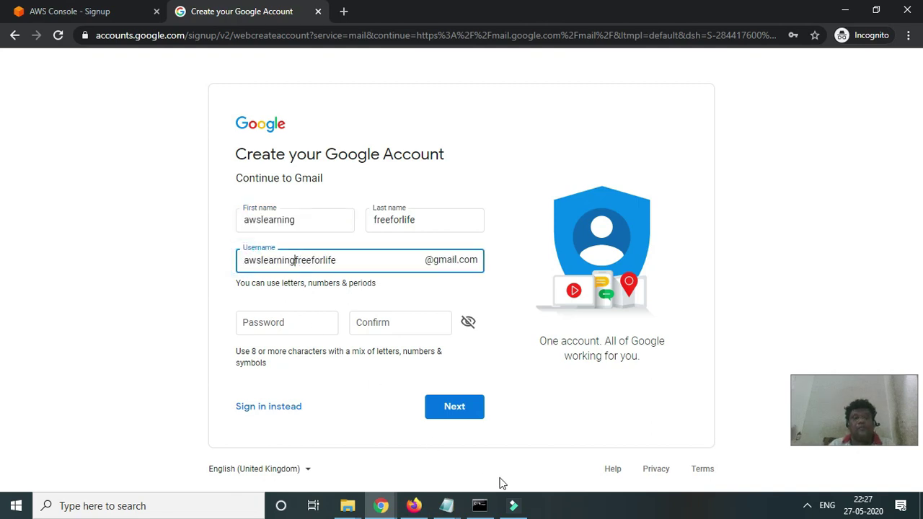
{"action": "left_click", "coordinate": [511, 371]}
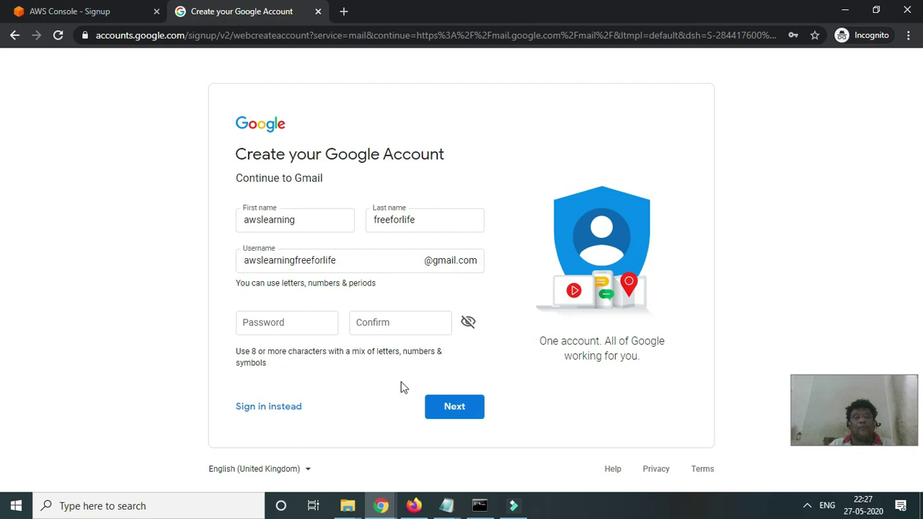
- Enter and confirm the account password, then submit the form
{"action": "left_click", "coordinate": [286, 322]}
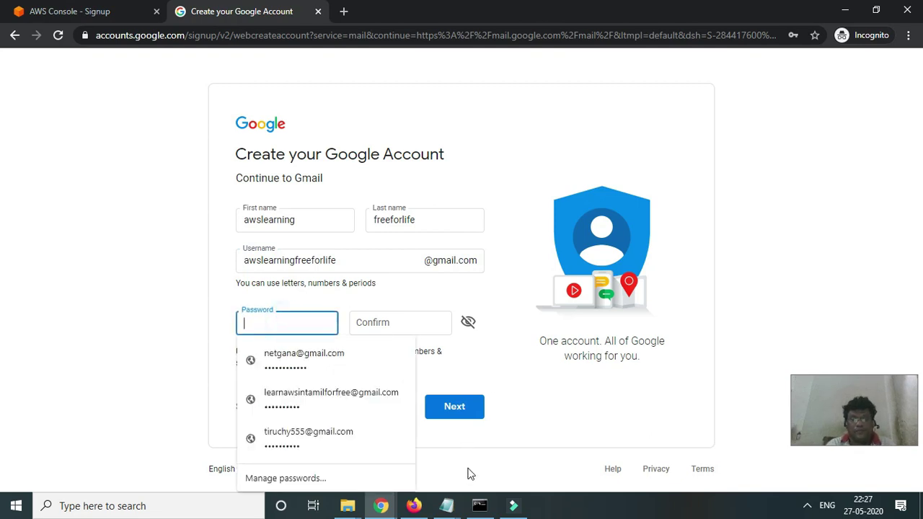
{"action": "key", "text": "Tab"}
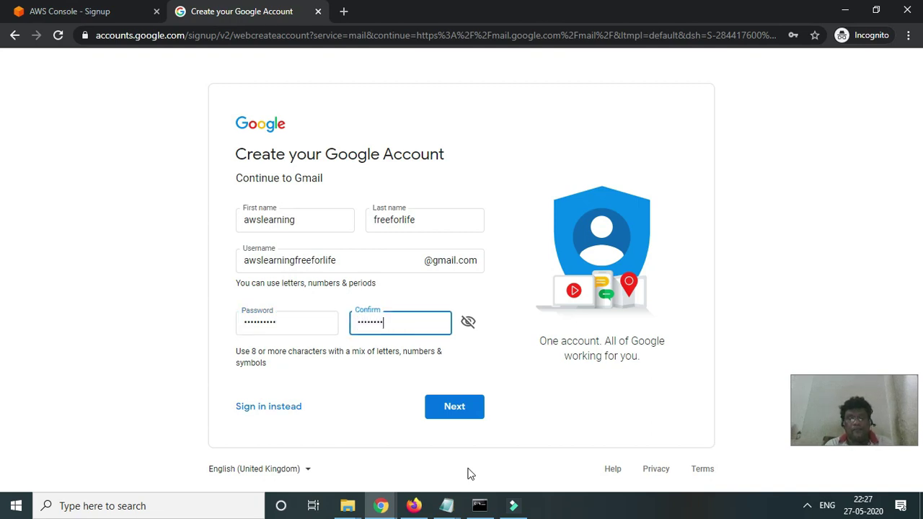
{"action": "left_click", "coordinate": [454, 408]}
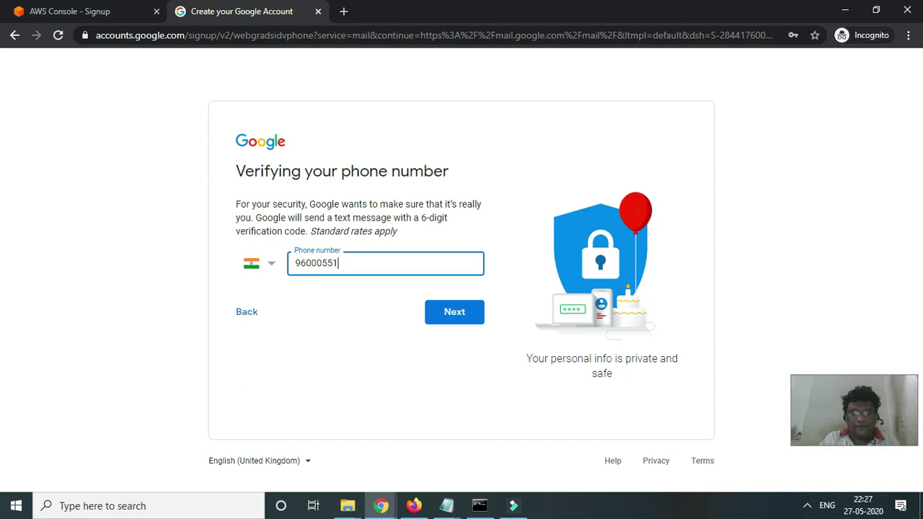
- Send the verification text to the phone and verify it with the received code
{"action": "left_click", "coordinate": [468, 314]}
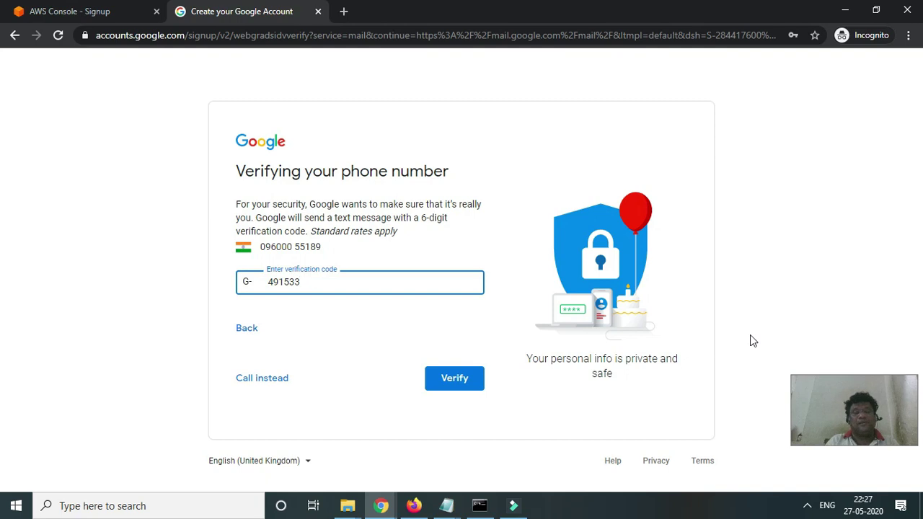
{"action": "left_click", "coordinate": [450, 381]}
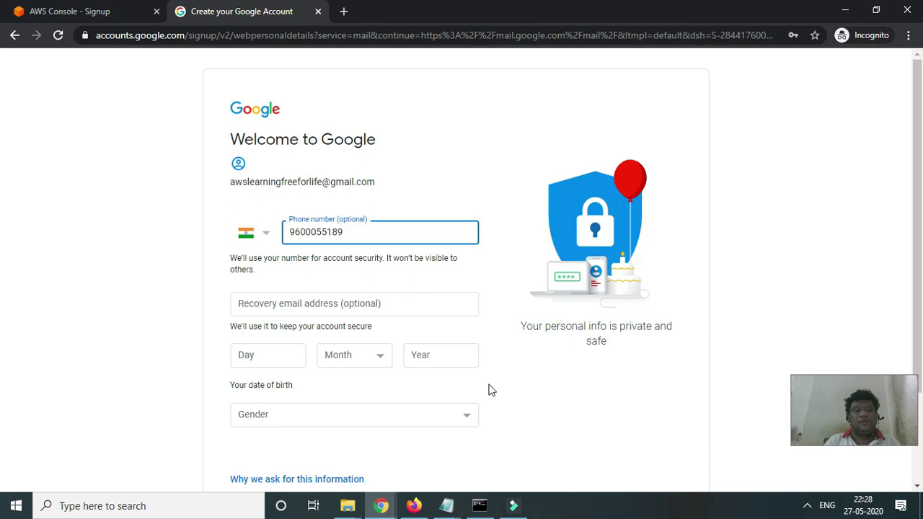
- Fill in the birth day as 10 and the remaining personal details
{"action": "scroll", "coordinate": [488, 390], "scroll_direction": "down", "scroll_amount": 2}
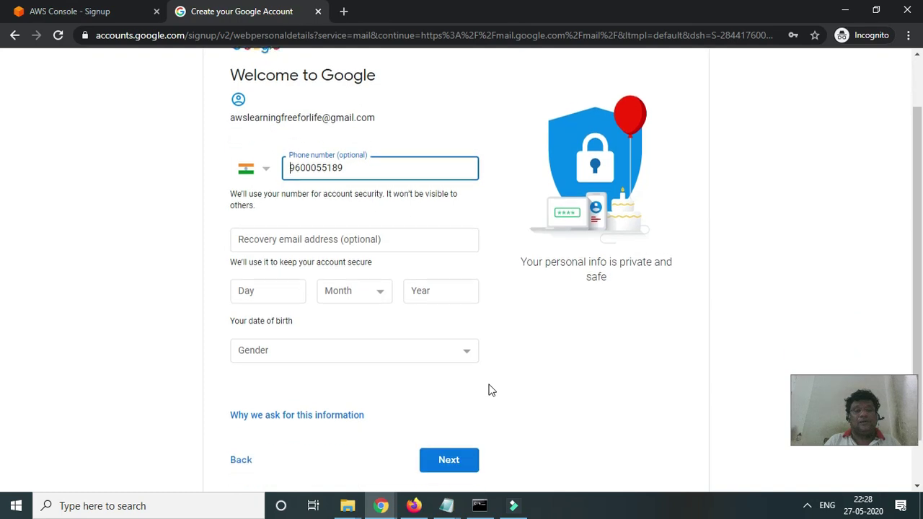
{"action": "left_click", "coordinate": [457, 468]}
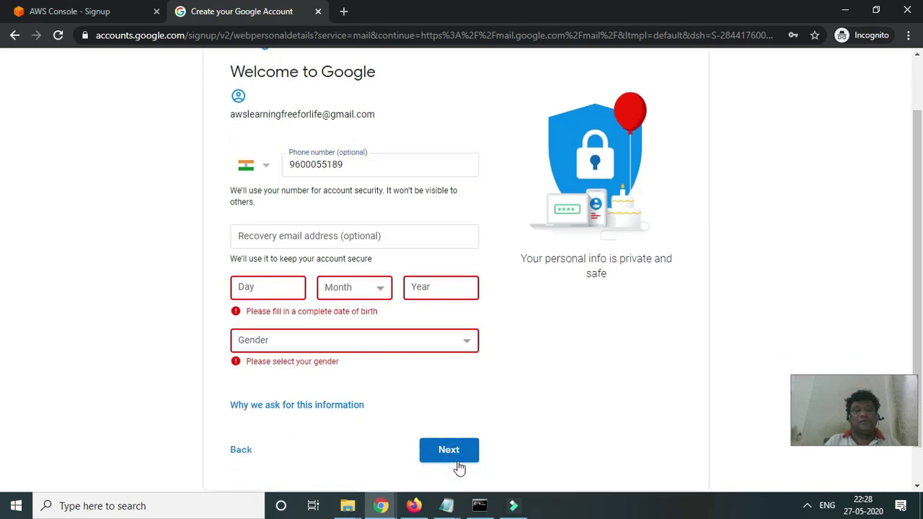
{"action": "left_click", "coordinate": [249, 288]}
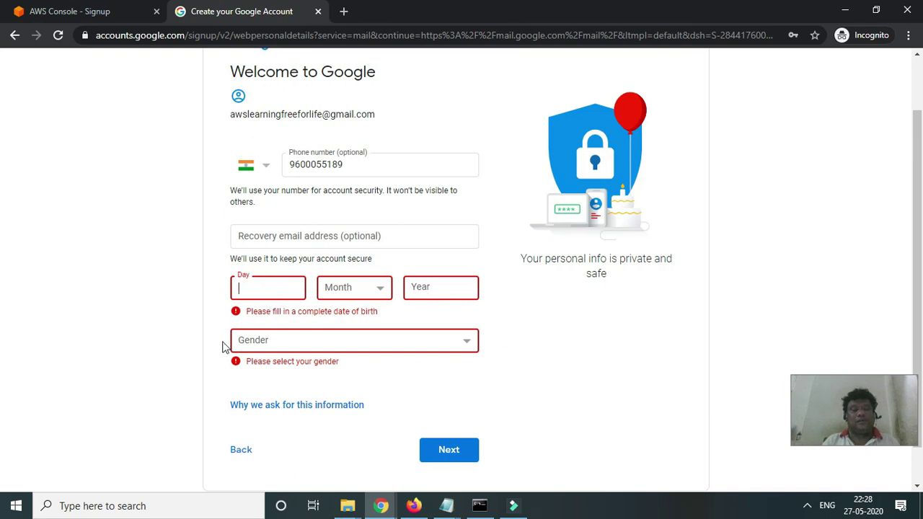
{"action": "type", "text": "10"}
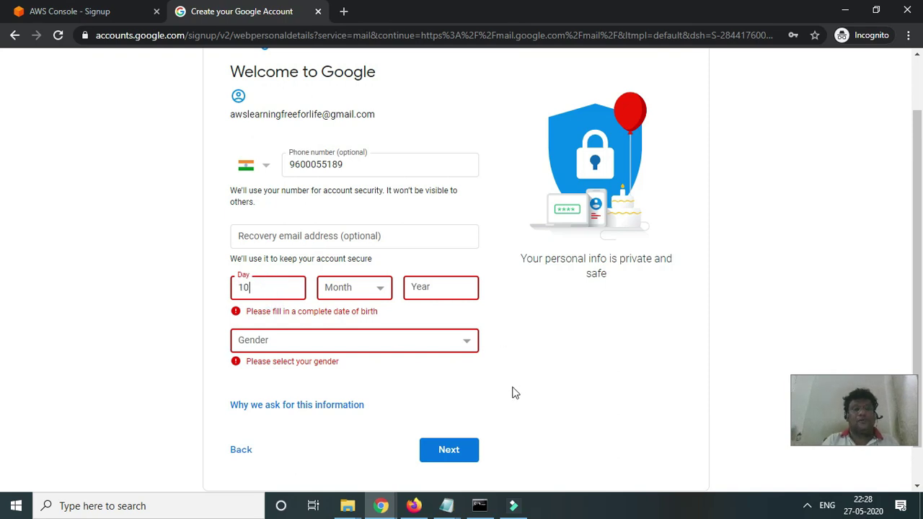
{"action": "left_click", "coordinate": [339, 238]}
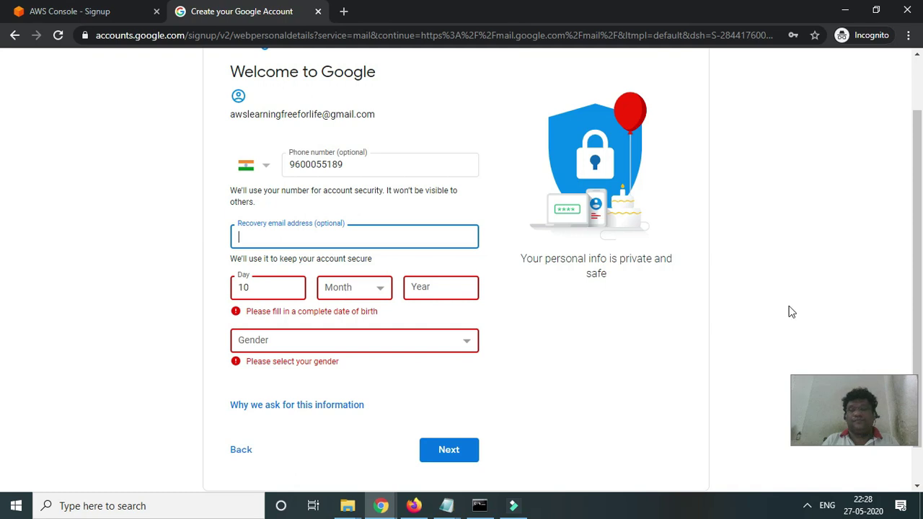
- Adjust the screen recorder from the system tray icons
{"action": "left_click", "coordinate": [812, 510]}
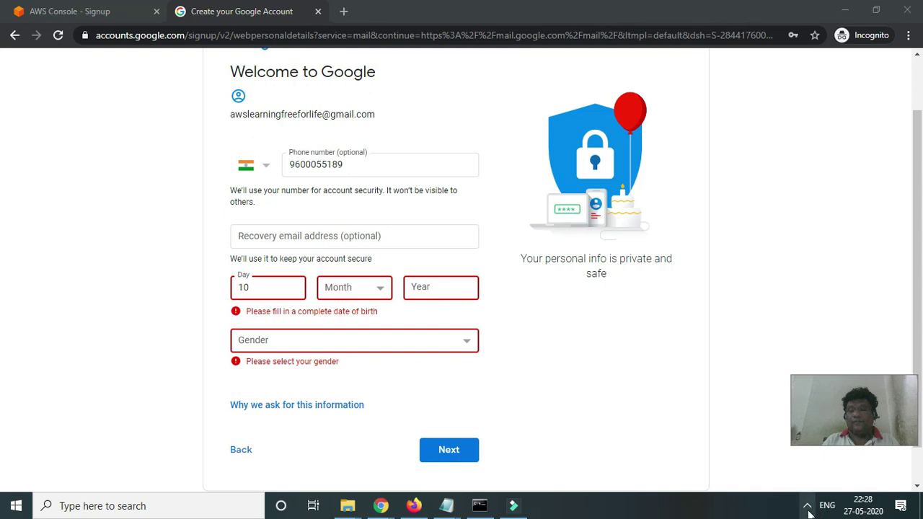
{"action": "left_click", "coordinate": [810, 452]}
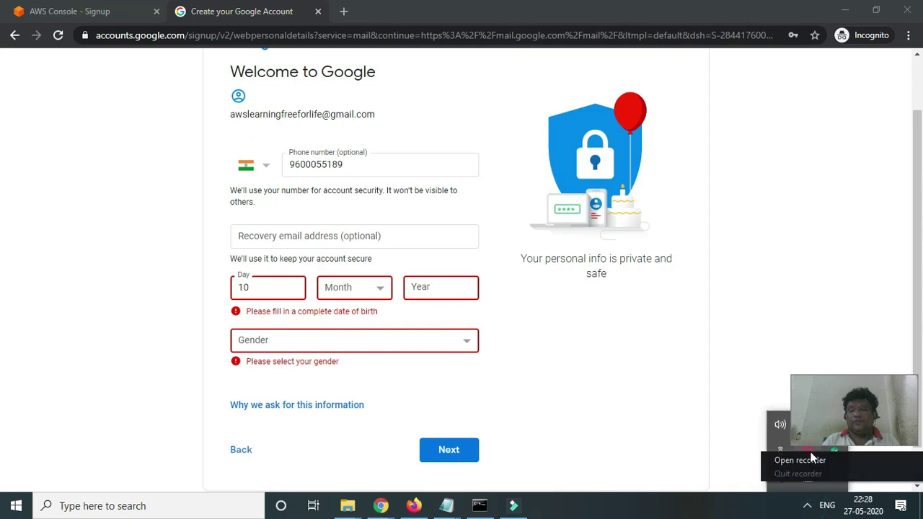
{"action": "left_click", "coordinate": [811, 463]}
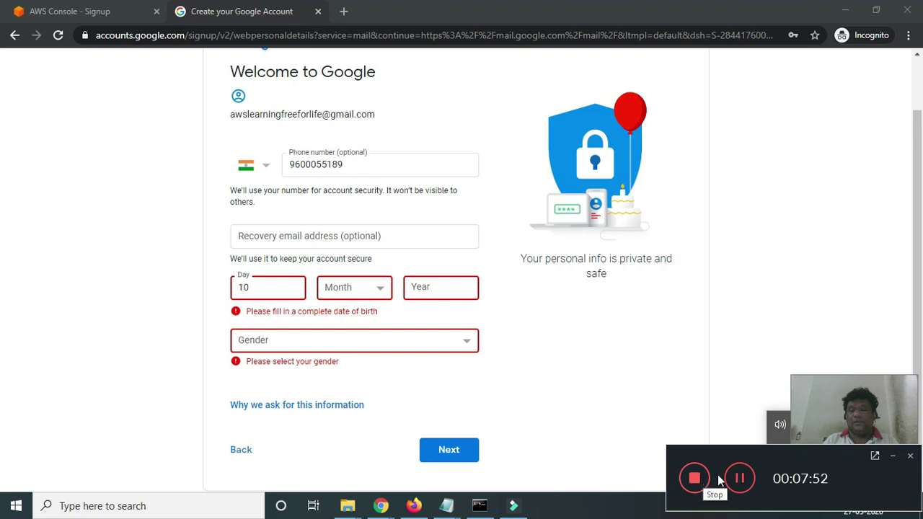
{"action": "left_click", "coordinate": [741, 480]}
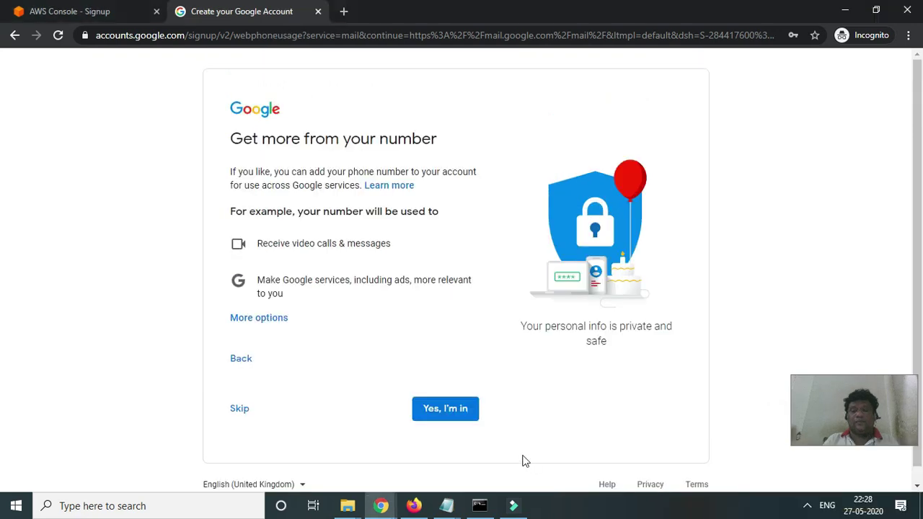
- Agree to use the phone number across Google services
{"action": "left_click", "coordinate": [806, 505]}
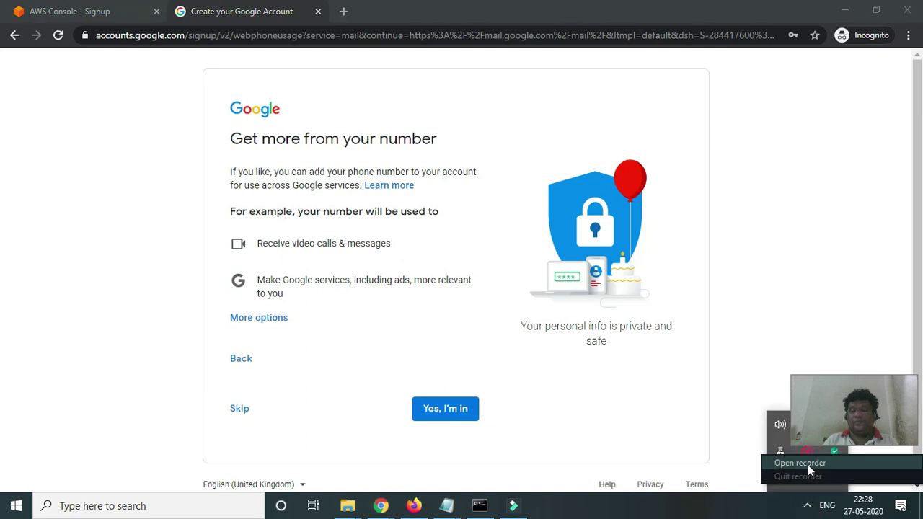
{"action": "left_click", "coordinate": [809, 459]}
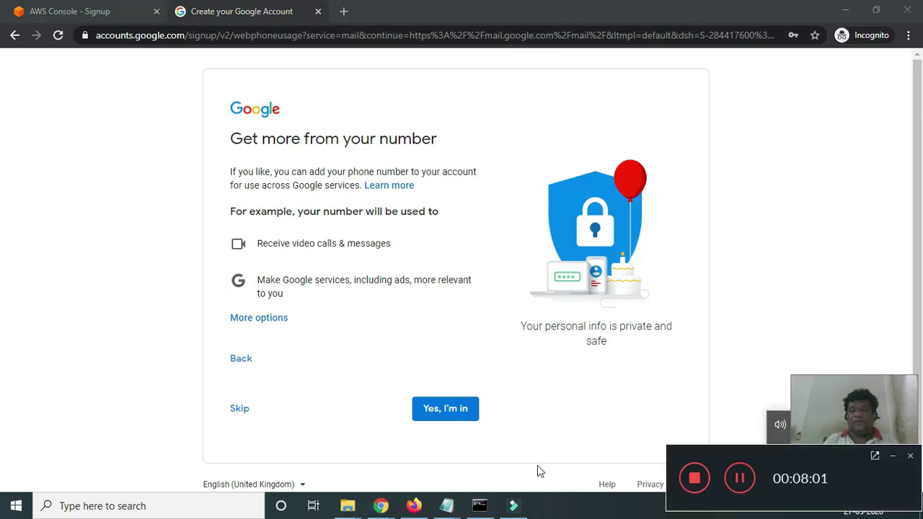
{"action": "left_click", "coordinate": [451, 413]}
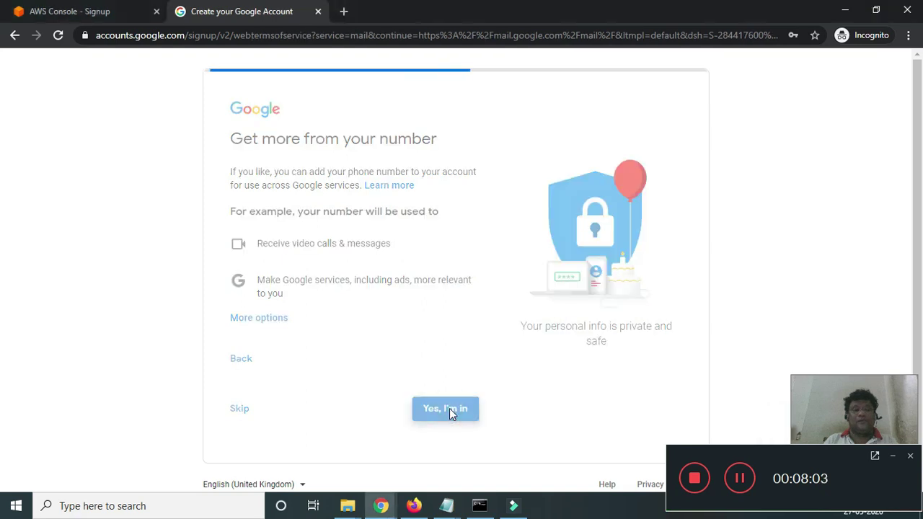
- Accept Google's Privacy and Terms at the bottom of the page
{"action": "scroll", "coordinate": [451, 413], "scroll_direction": "down", "scroll_amount": 1}
{"action": "scroll", "coordinate": [449, 408], "scroll_direction": "down", "scroll_amount": 10}
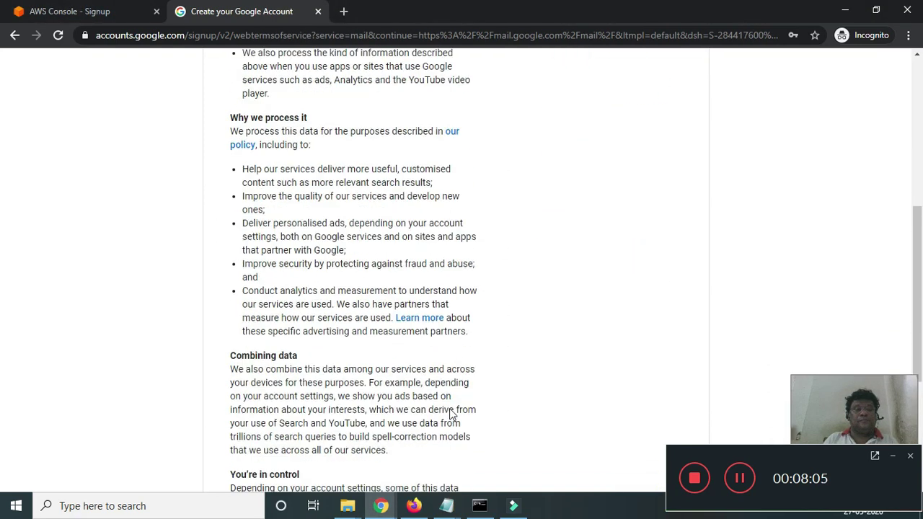
{"action": "left_click", "coordinate": [451, 407]}
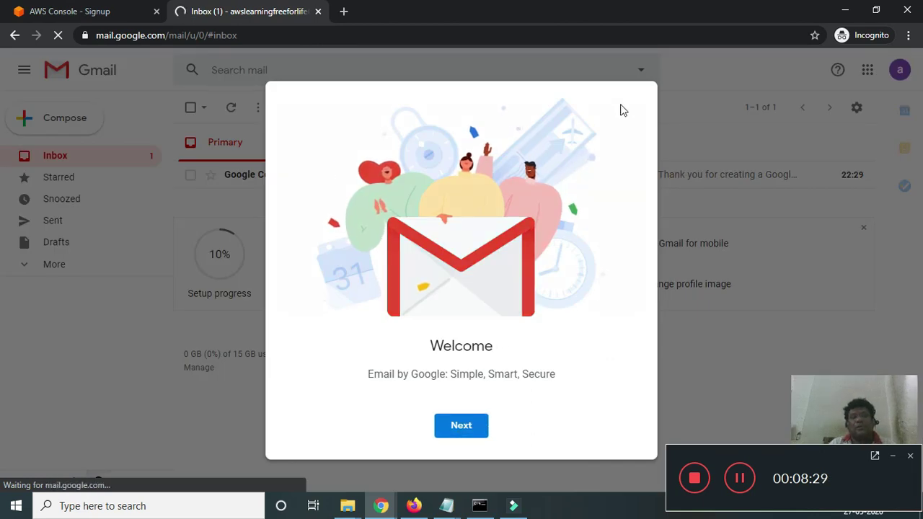
- Dismiss the Gmail welcome screen, keep the default inbox view, and read Google's welcome email
{"action": "left_click", "coordinate": [459, 426]}
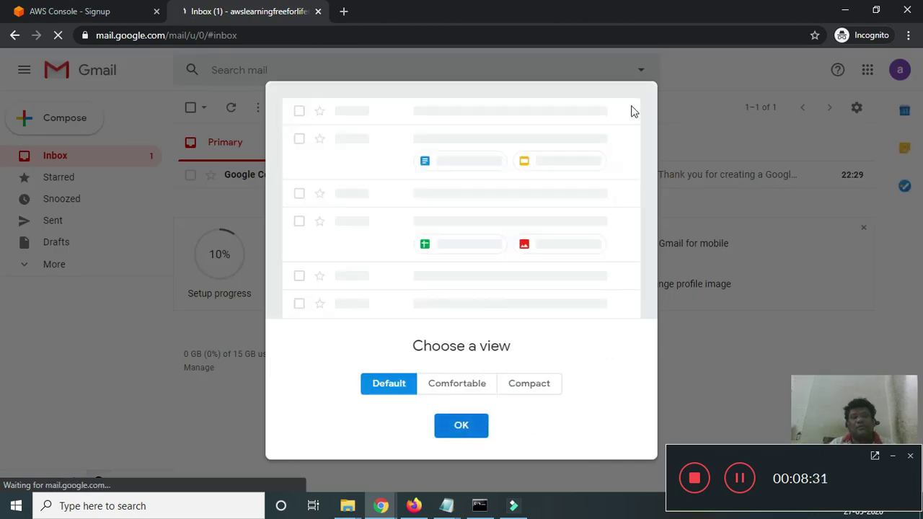
{"action": "left_click", "coordinate": [461, 426]}
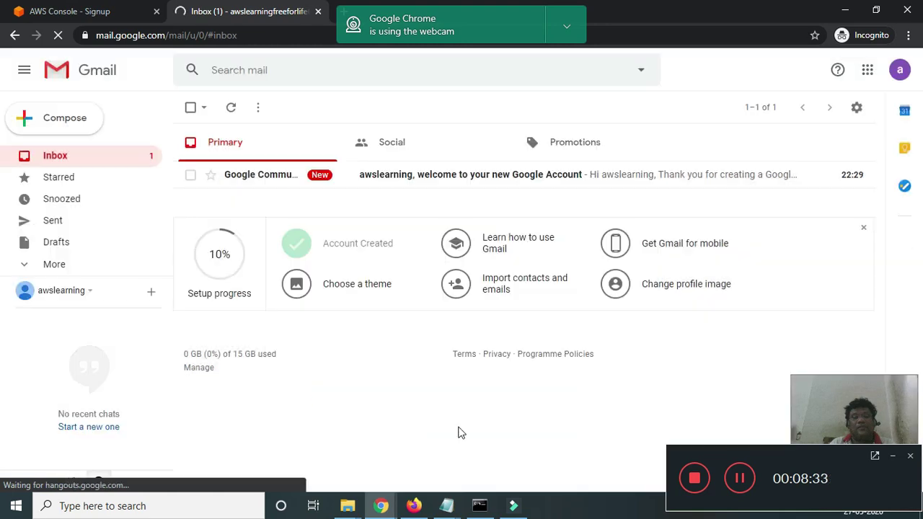
{"action": "left_click", "coordinate": [424, 181]}
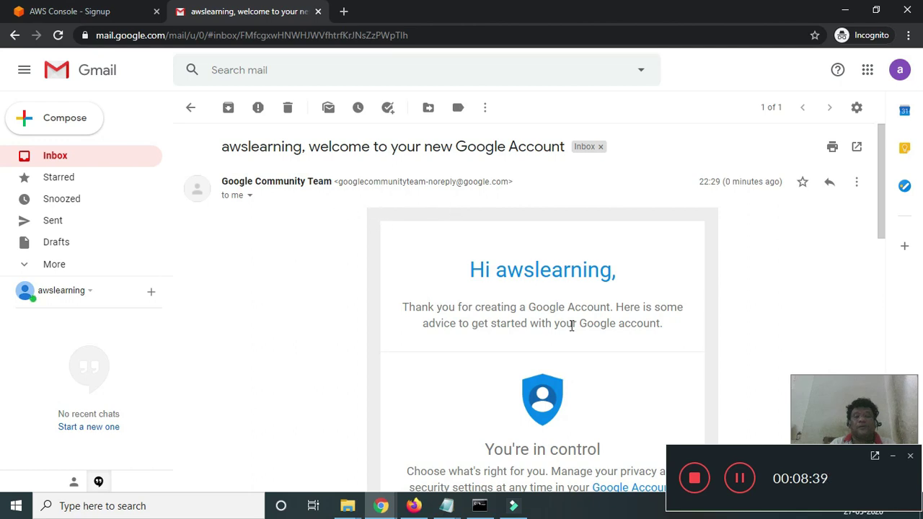
{"action": "scroll", "coordinate": [570, 329], "scroll_direction": "down", "scroll_amount": 3}
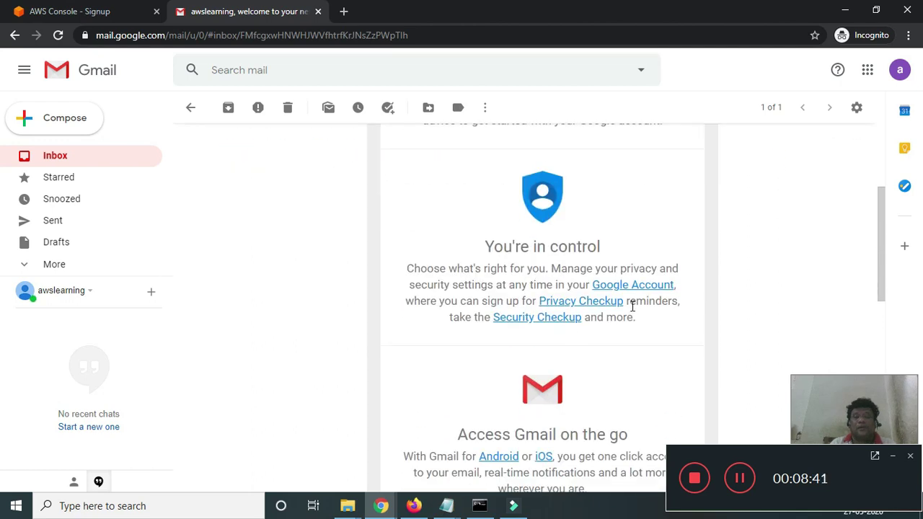
{"action": "scroll", "coordinate": [627, 360], "scroll_direction": "down", "scroll_amount": 6}
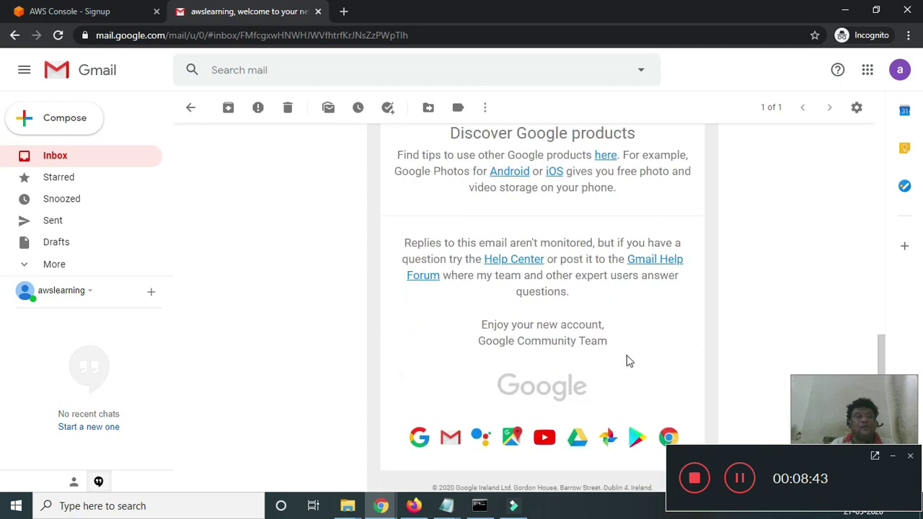
{"action": "scroll", "coordinate": [627, 361], "scroll_direction": "up", "scroll_amount": 3}
- Send a test email titled 'new aws account' to another Gmail address, repeating the subject in the body
{"action": "left_click", "coordinate": [75, 121]}
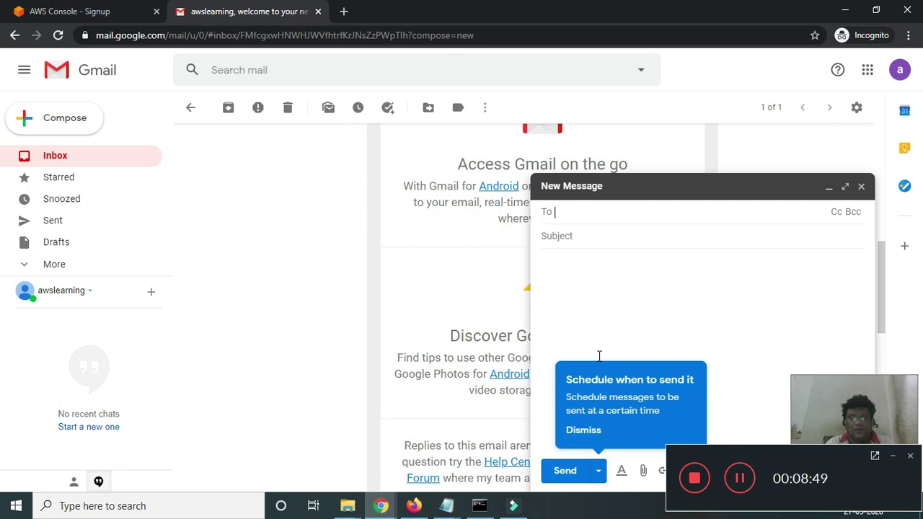
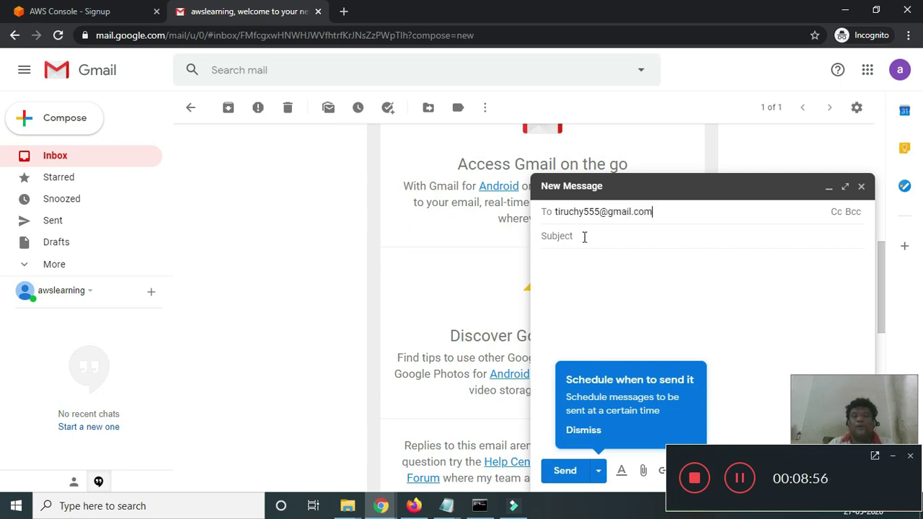
{"action": "left_click", "coordinate": [583, 236]}
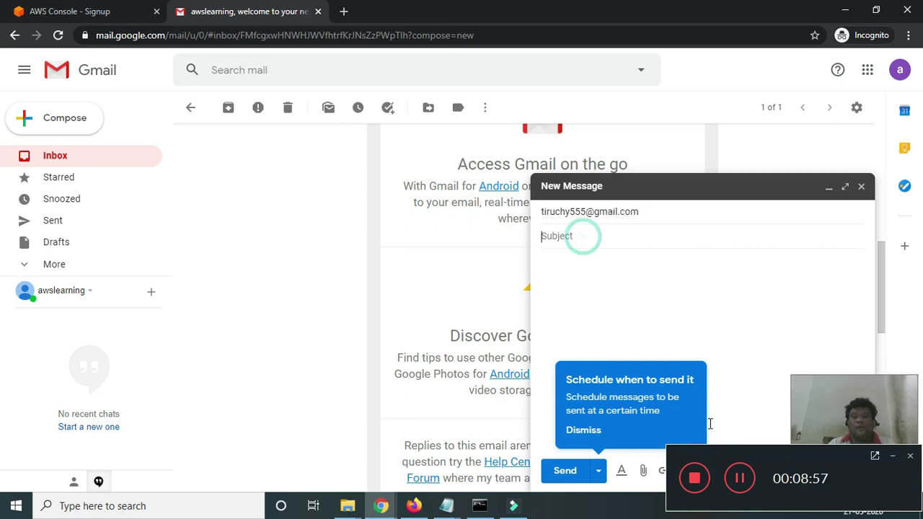
{"action": "type", "text": "new aws account"}
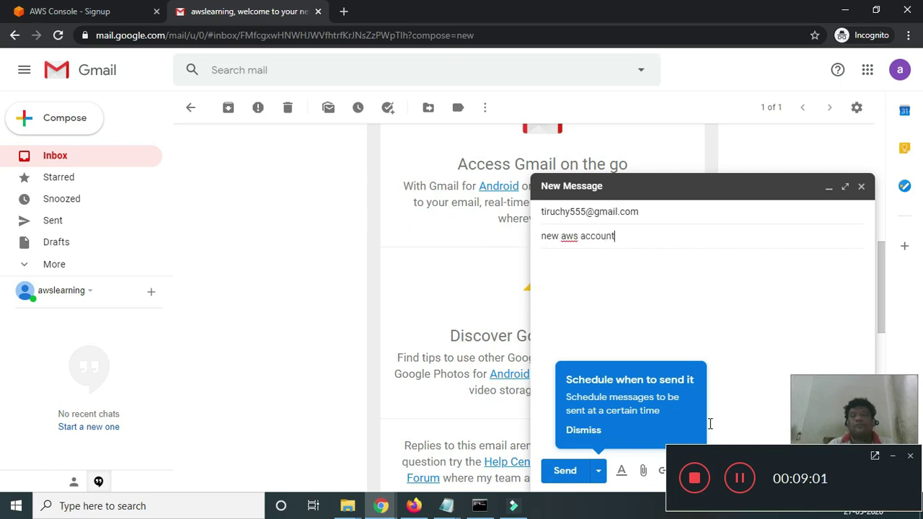
{"action": "left_click_drag", "start_coordinate": [628, 236], "coordinate": [329, 274]}
{"action": "key", "text": "ctrl+c"}
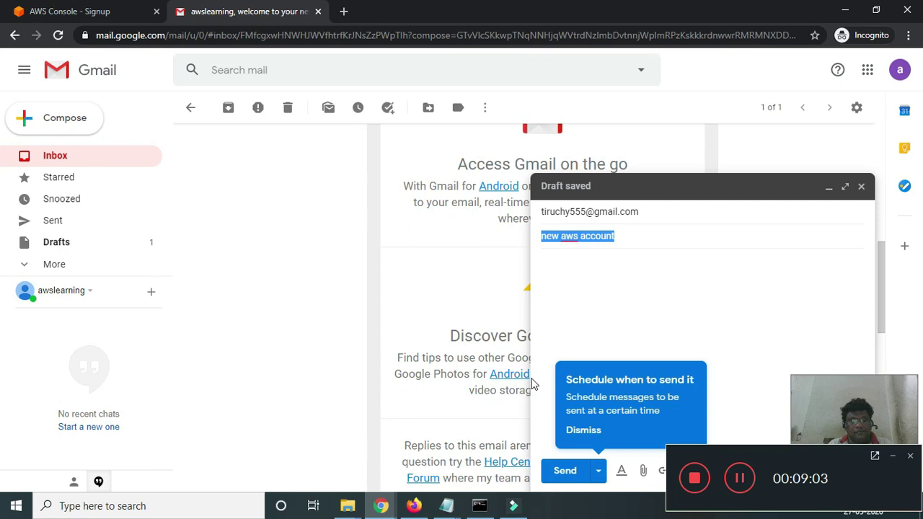
{"action": "left_click", "coordinate": [593, 281]}
{"action": "key", "text": "ctrl+v"}
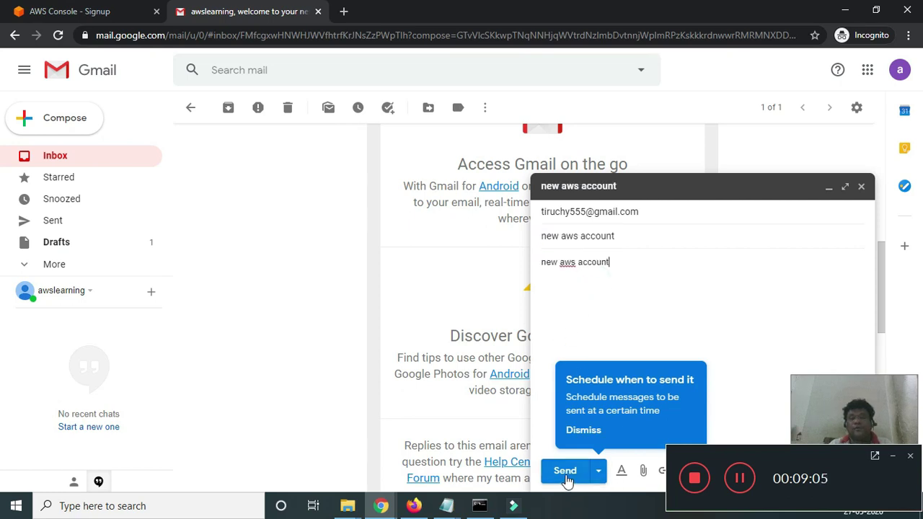
{"action": "left_click", "coordinate": [565, 472]}
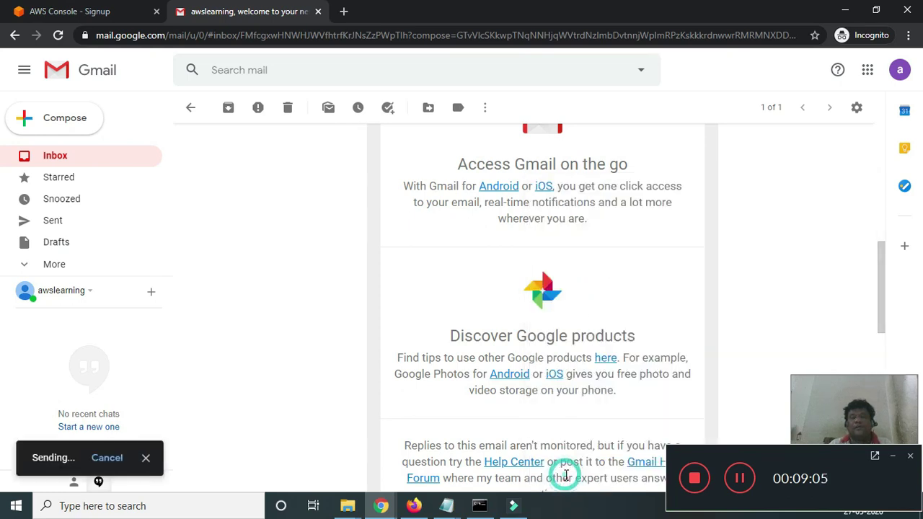
- Open the sent 'new aws account' message and select the sender's Gmail address
{"action": "left_click", "coordinate": [60, 228]}
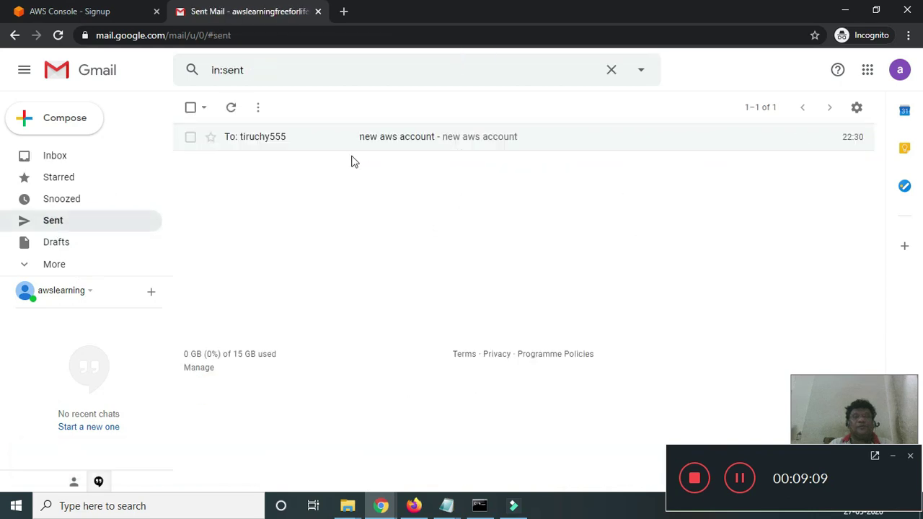
{"action": "left_click", "coordinate": [458, 138]}
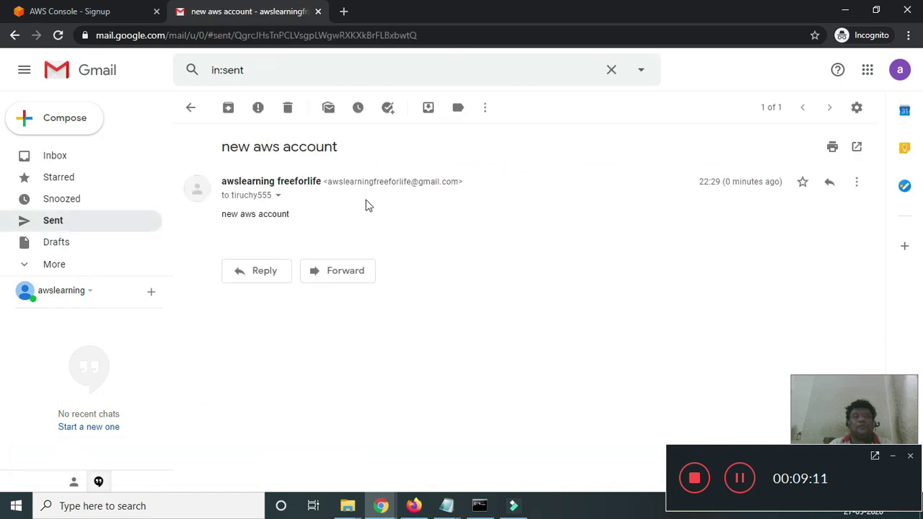
{"action": "left_click_drag", "start_coordinate": [327, 182], "coordinate": [461, 182]}
{"action": "key", "text": "ctrl+c"}
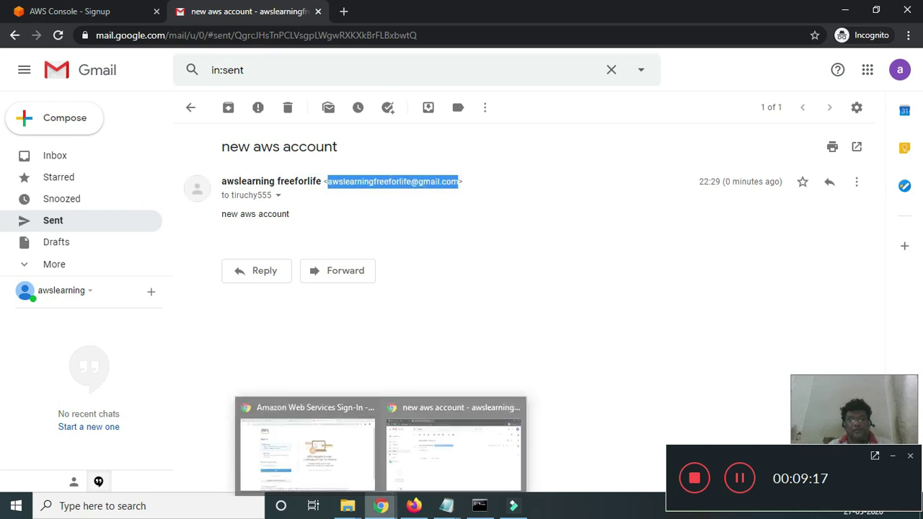
- On the AWS form, replace the email with the new Gmail address, retype the account name, and continue
{"action": "left_click", "coordinate": [52, 15]}
{"action": "left_click", "coordinate": [618, 237]}
{"action": "key", "text": "ctrl+a"}
{"action": "key", "text": "ctrl+v"}
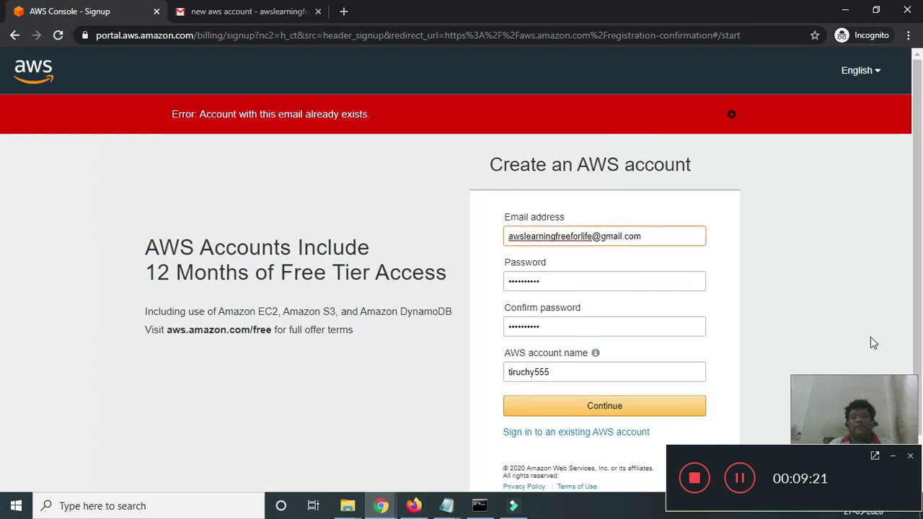
{"action": "left_click", "coordinate": [562, 371]}
{"action": "key", "text": "ctrl+a"}
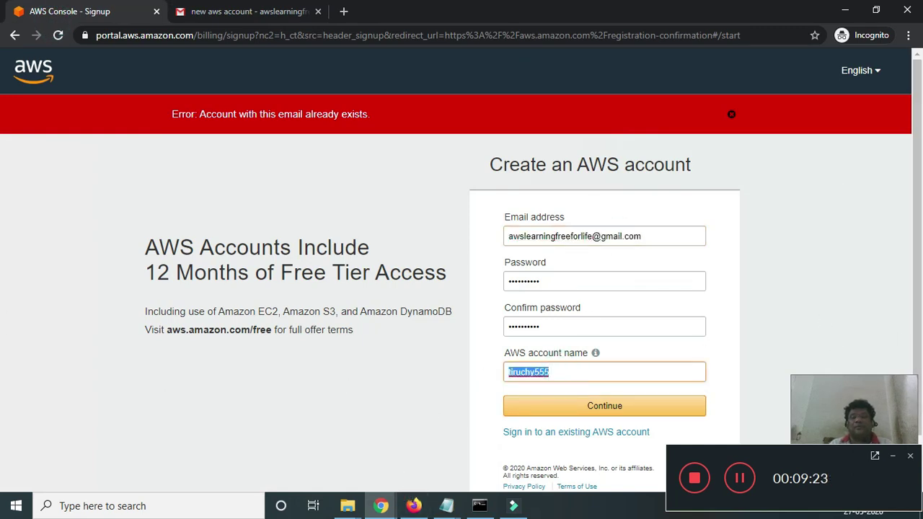
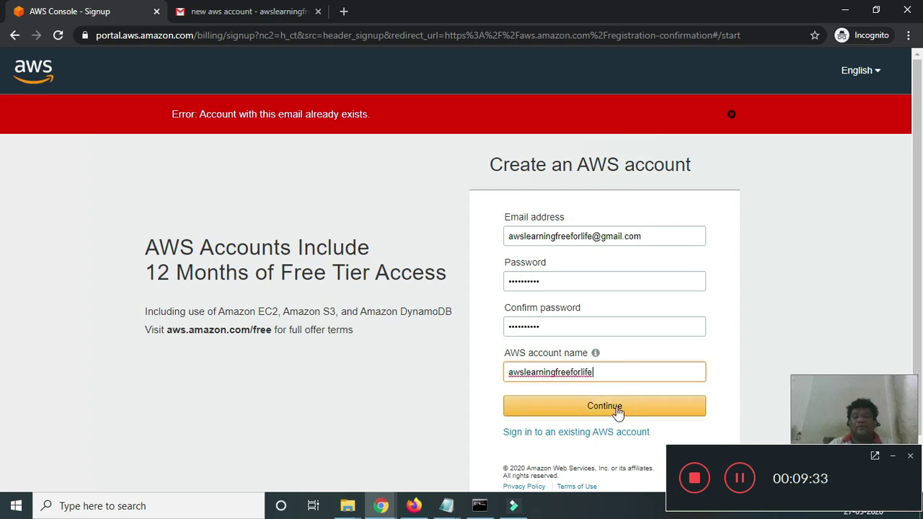
{"action": "left_click", "coordinate": [615, 408]}
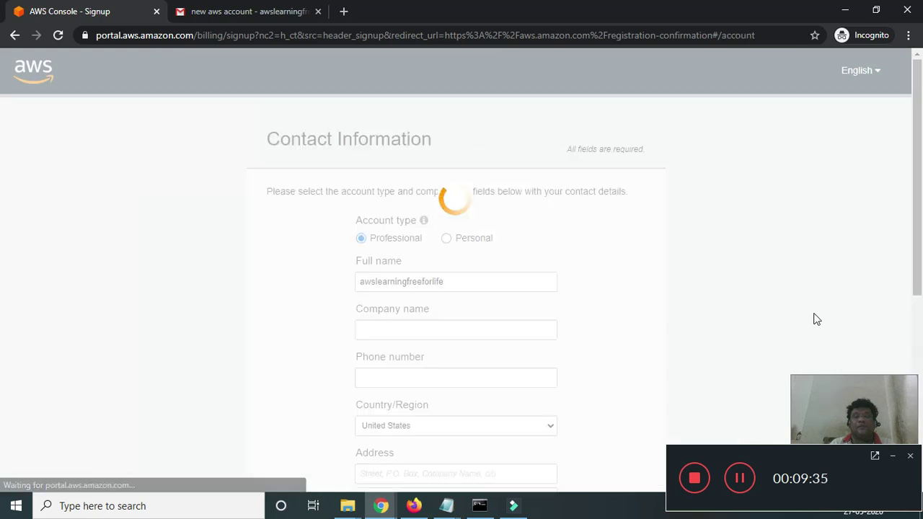
- Select the Personal account type and adjust the screen recorder from the system tray
{"action": "scroll", "coordinate": [738, 325], "scroll_direction": "down", "scroll_amount": 1}
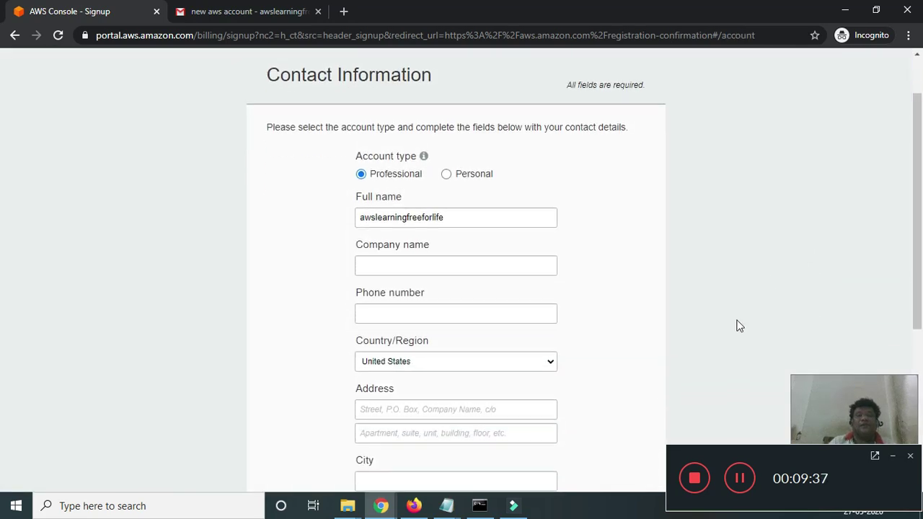
{"action": "left_click", "coordinate": [447, 173]}
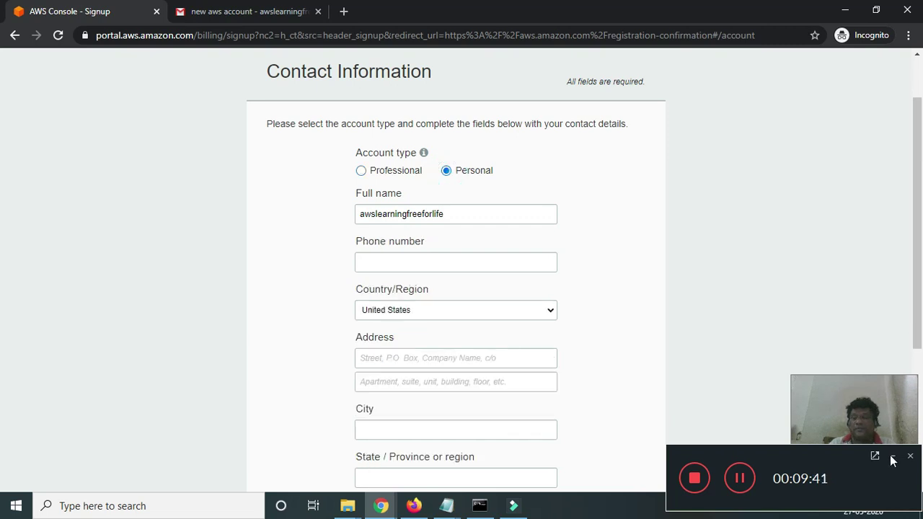
{"action": "left_click", "coordinate": [892, 458]}
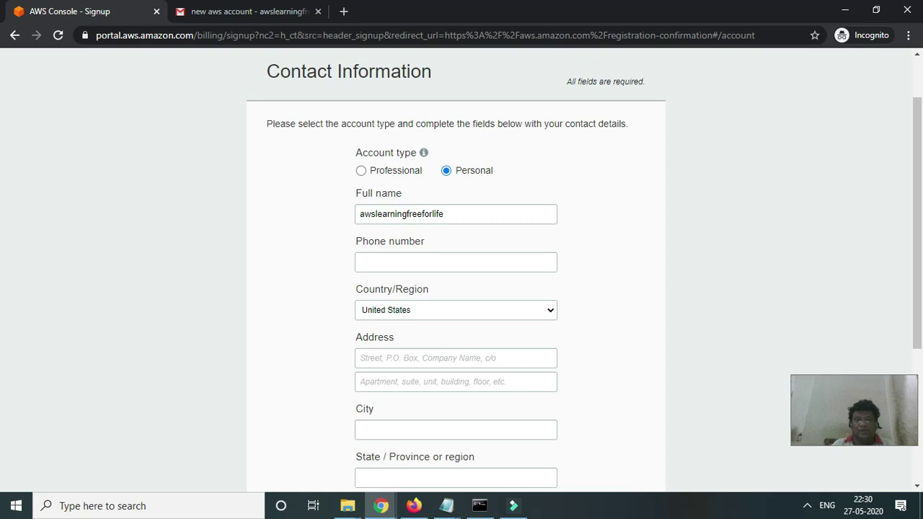
{"action": "left_click", "coordinate": [807, 508]}
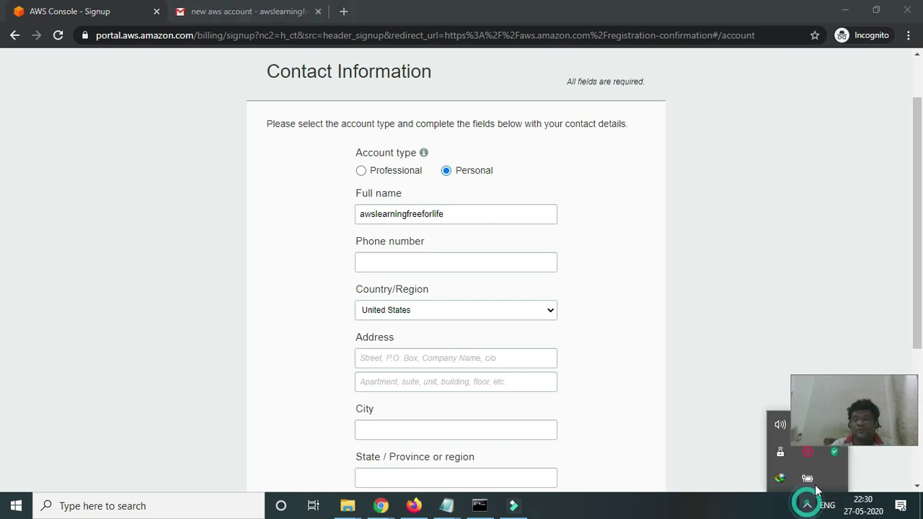
{"action": "right_click", "coordinate": [811, 460]}
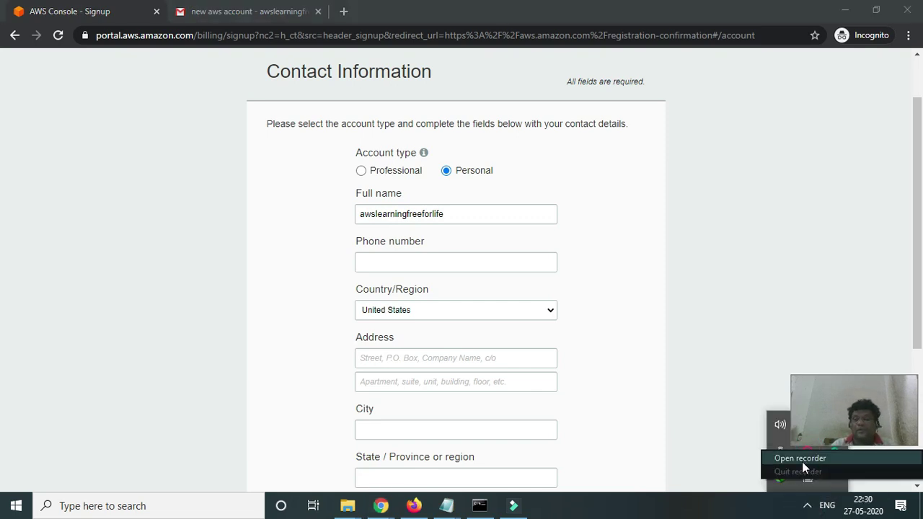
{"action": "left_click", "coordinate": [802, 461]}
{"action": "left_click", "coordinate": [740, 480]}
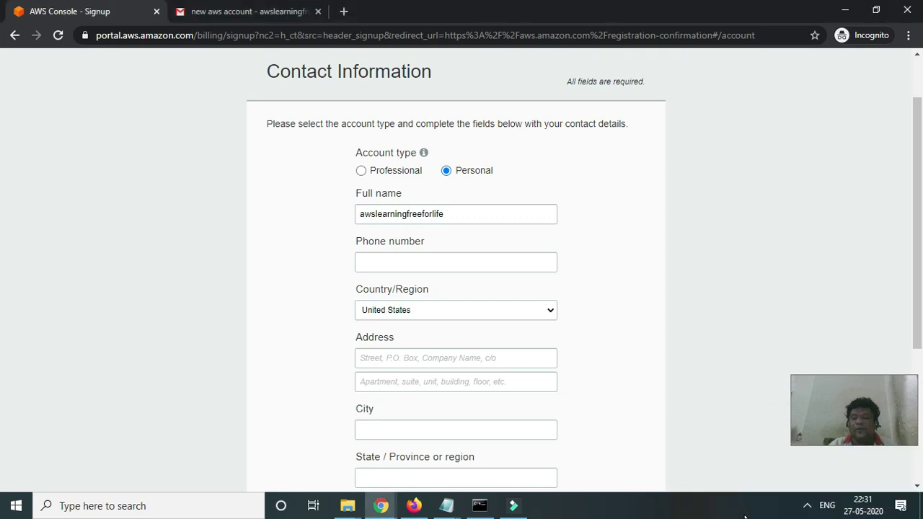
{"action": "left_click", "coordinate": [807, 508]}
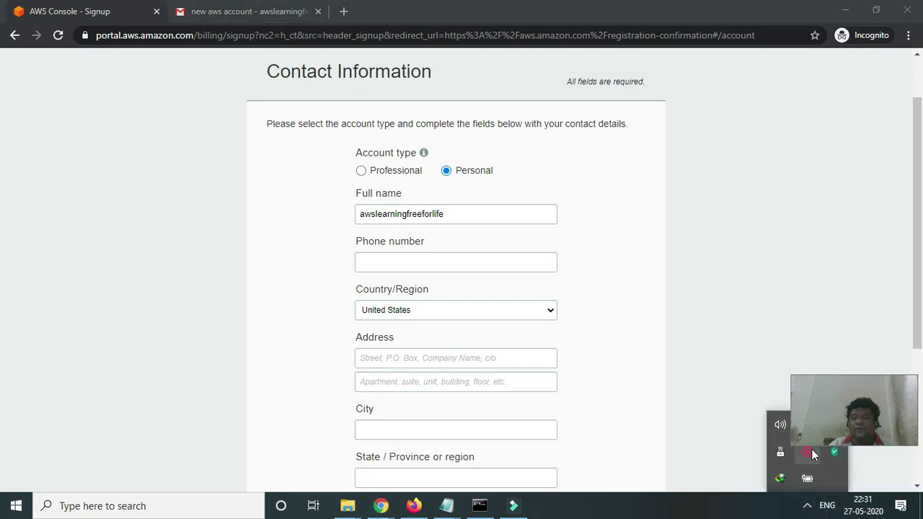
{"action": "right_click", "coordinate": [811, 448]}
{"action": "left_click", "coordinate": [795, 456]}
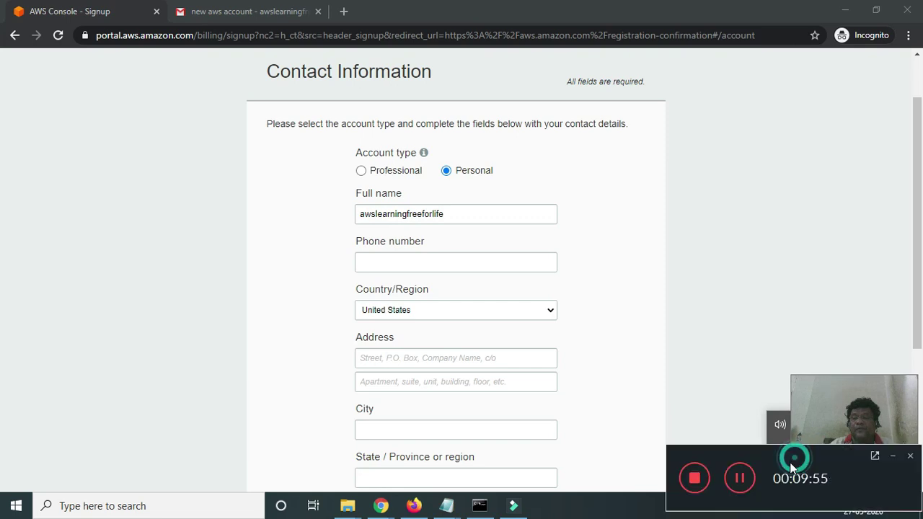
{"action": "left_click", "coordinate": [755, 264]}
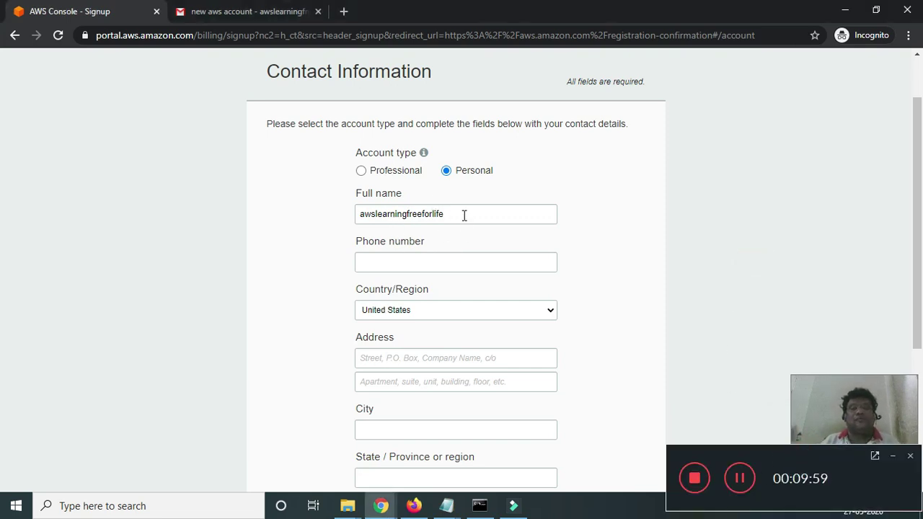
- Split the full name into two words and enter the phone number
{"action": "left_click", "coordinate": [407, 215]}
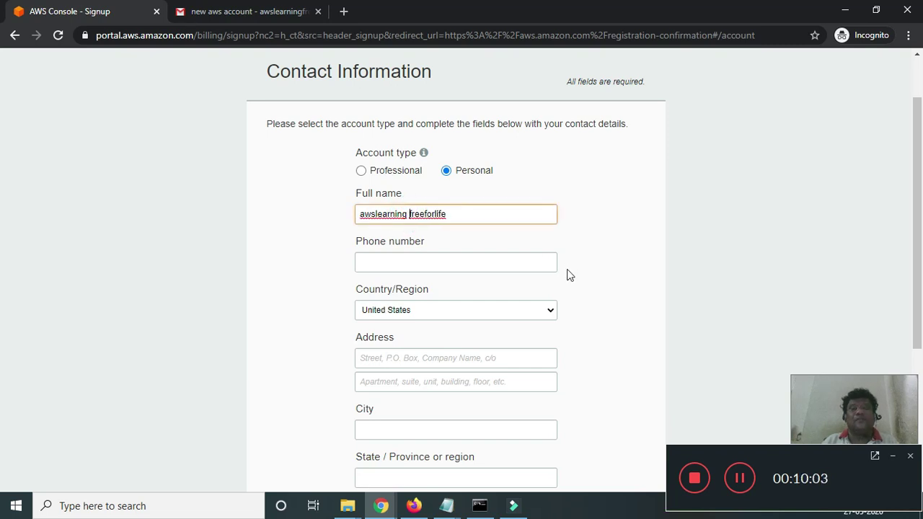
{"action": "left_click", "coordinate": [392, 263]}
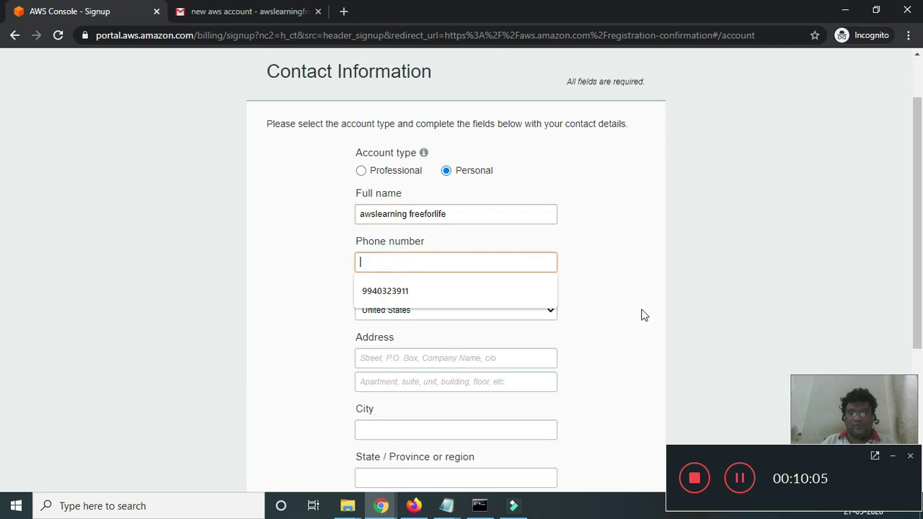
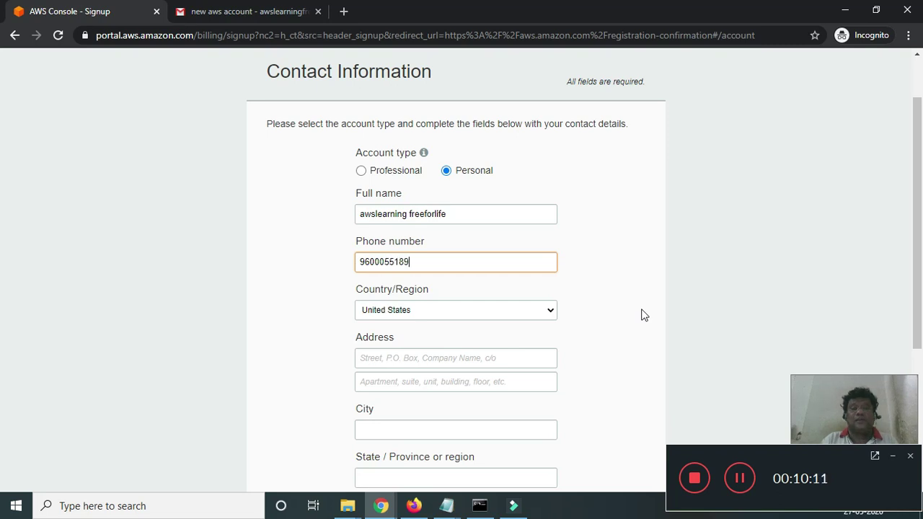
{"action": "left_click", "coordinate": [428, 314]}
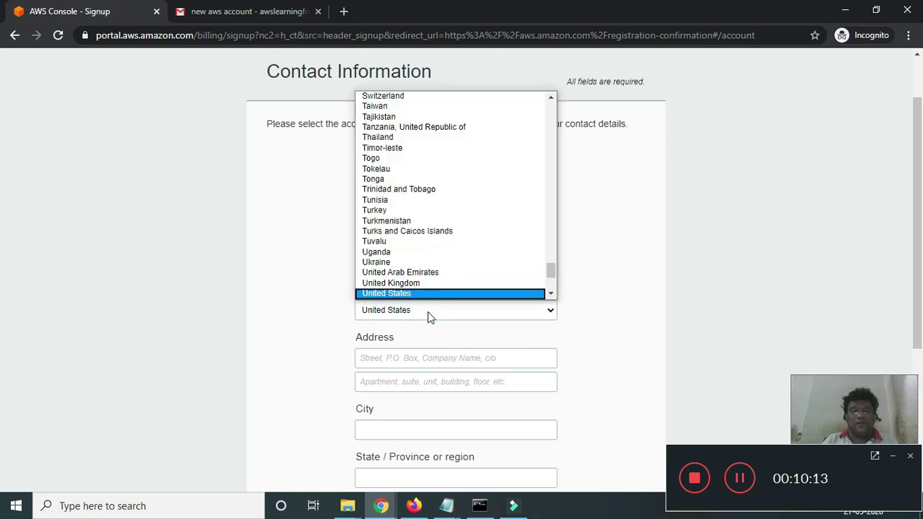
- Set the country to India
{"action": "key", "text": "i"}
{"action": "key", "text": "n"}
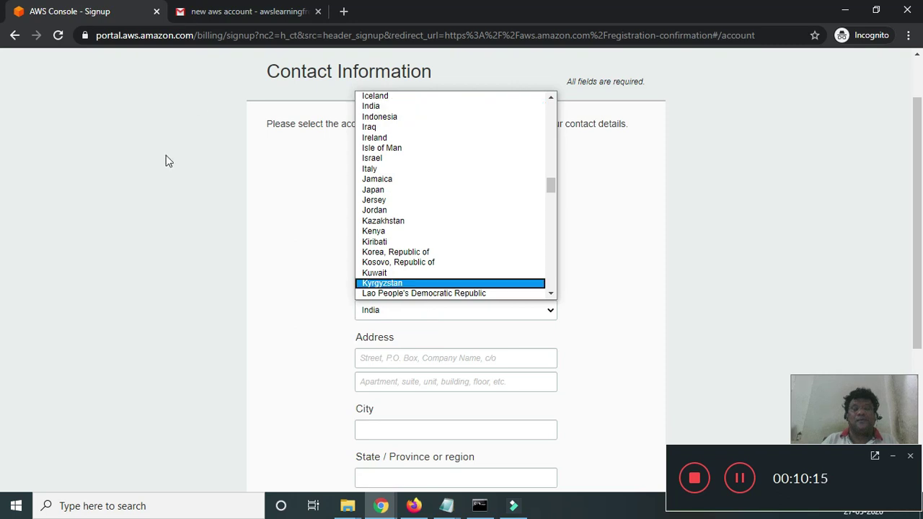
{"action": "left_click", "coordinate": [370, 106]}
- Enter the street address in the first address line
{"action": "left_click", "coordinate": [393, 380]}
{"action": "scroll", "coordinate": [627, 319], "scroll_direction": "down", "scroll_amount": 2}
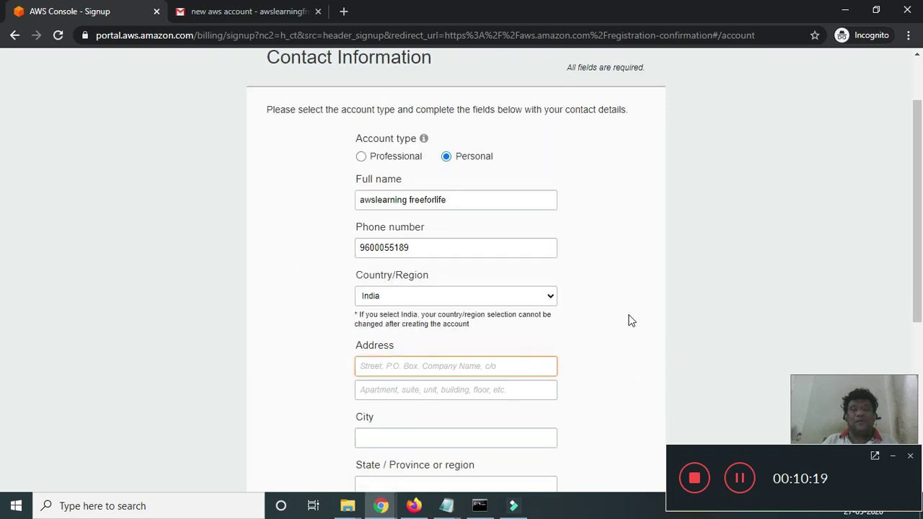
{"action": "type", "text": "Chennai"}
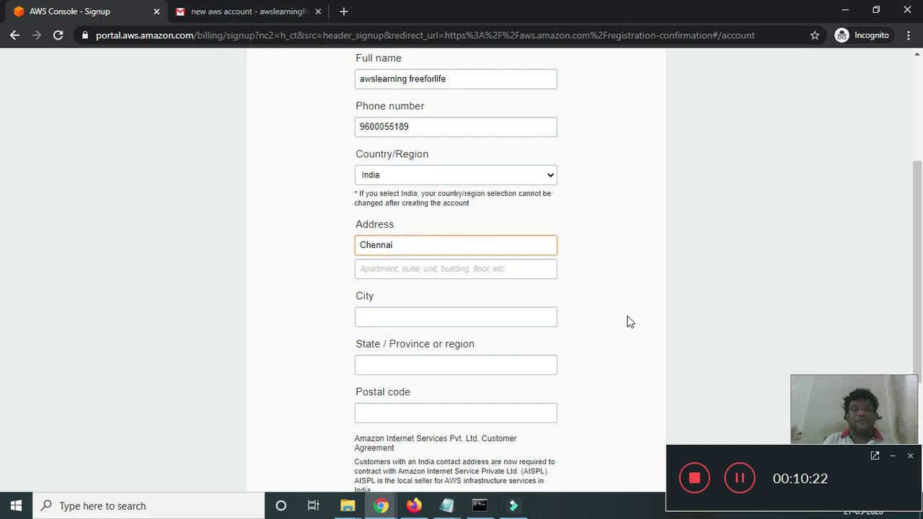
{"action": "key", "text": "Tab"}
{"action": "type", "text": "C"}
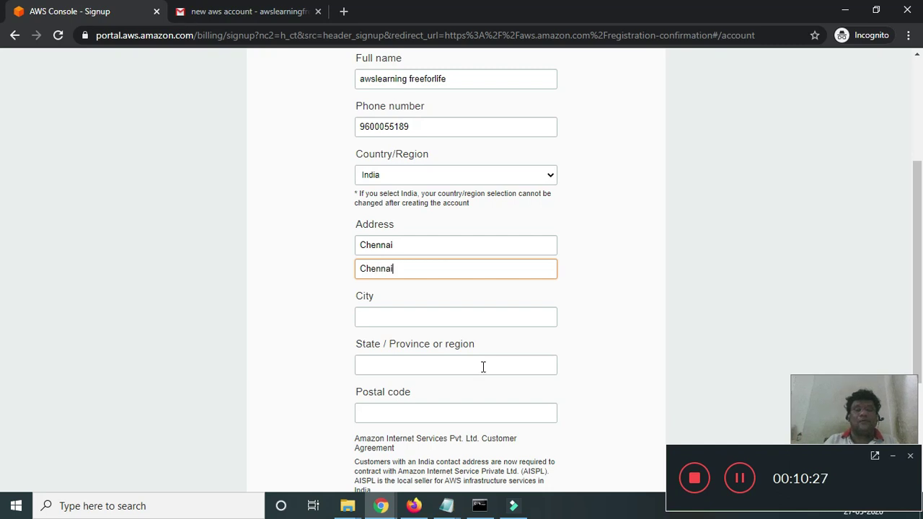
{"action": "double_click", "coordinate": [418, 245]}
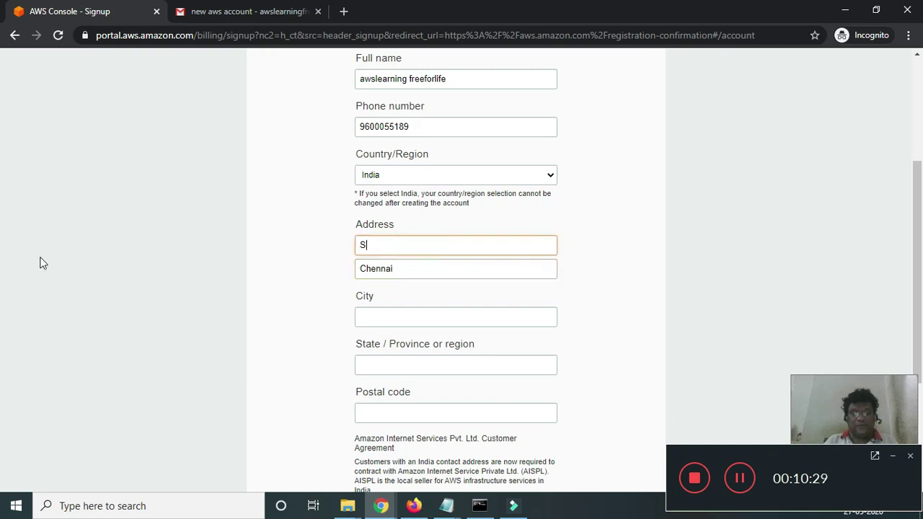
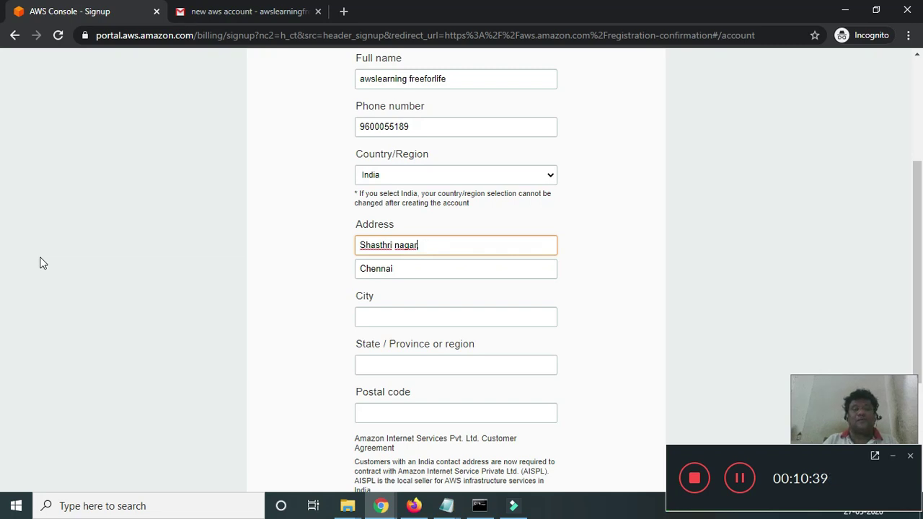
- Fill in the second address line, city and state
{"action": "double_click", "coordinate": [401, 268]}
{"action": "type", "text": "Adyar"}
{"action": "key", "text": "Tab"}
{"action": "type", "text": "C"}
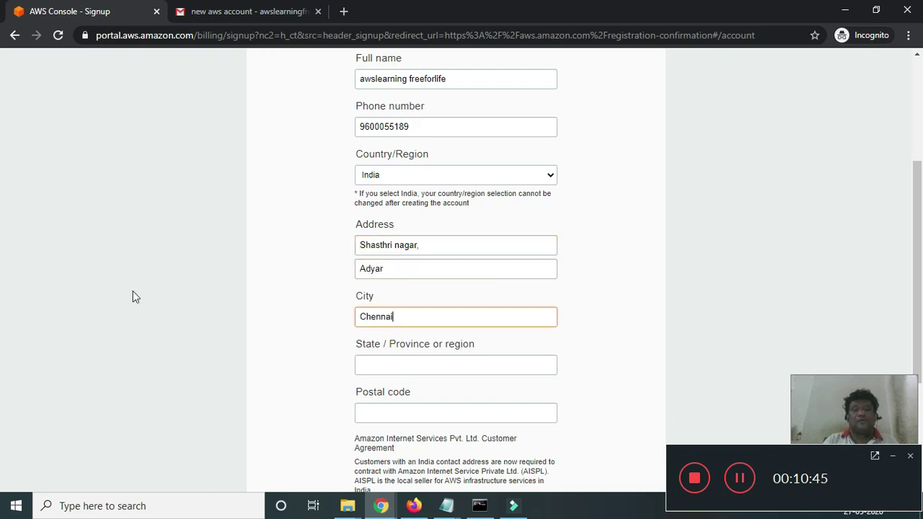
{"action": "left_click", "coordinate": [403, 357]}
{"action": "type", "text": "Tamilnadu"}
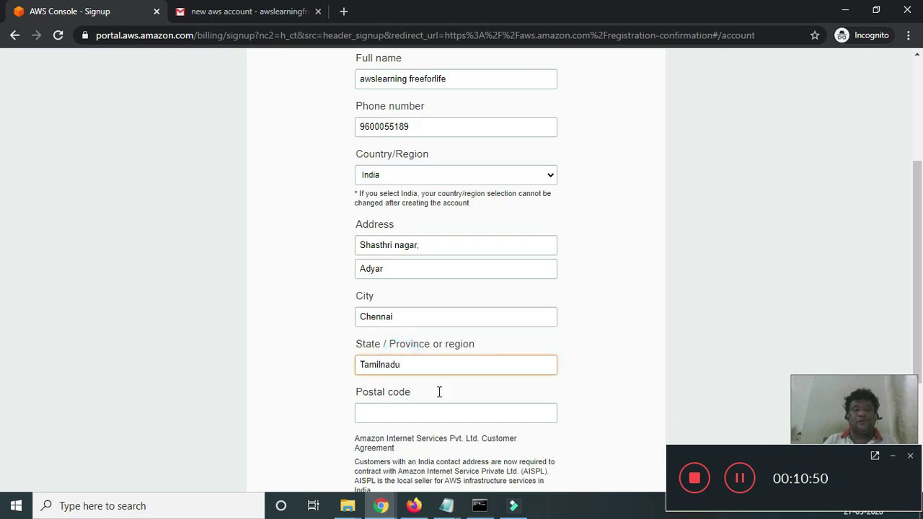
- Enter the postal code and accept the AISPL Customer Agreement
{"action": "scroll", "coordinate": [441, 310], "scroll_direction": "down", "scroll_amount": 2}
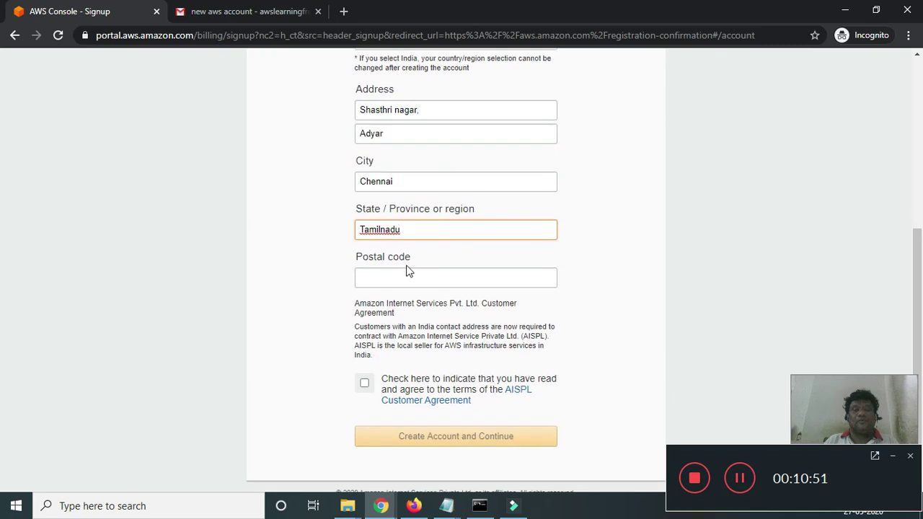
{"action": "left_click", "coordinate": [408, 278]}
{"action": "type", "text": "600020"}
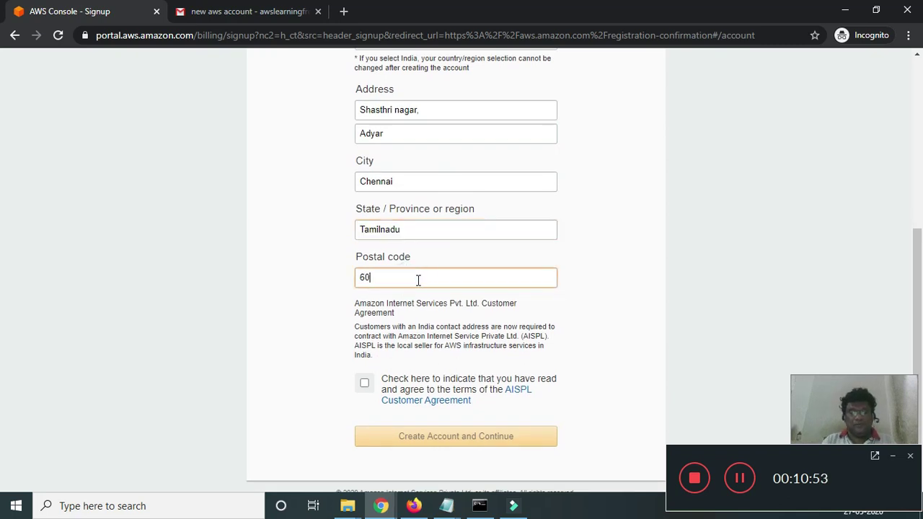
{"action": "left_click", "coordinate": [364, 383]}
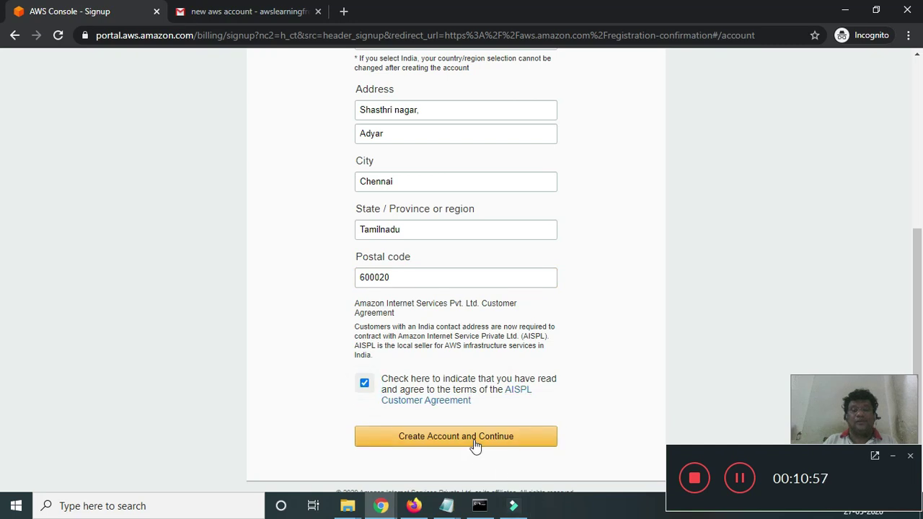
- Create the account, pause the recording, and submit the card details for verification
{"action": "left_click", "coordinate": [474, 441]}
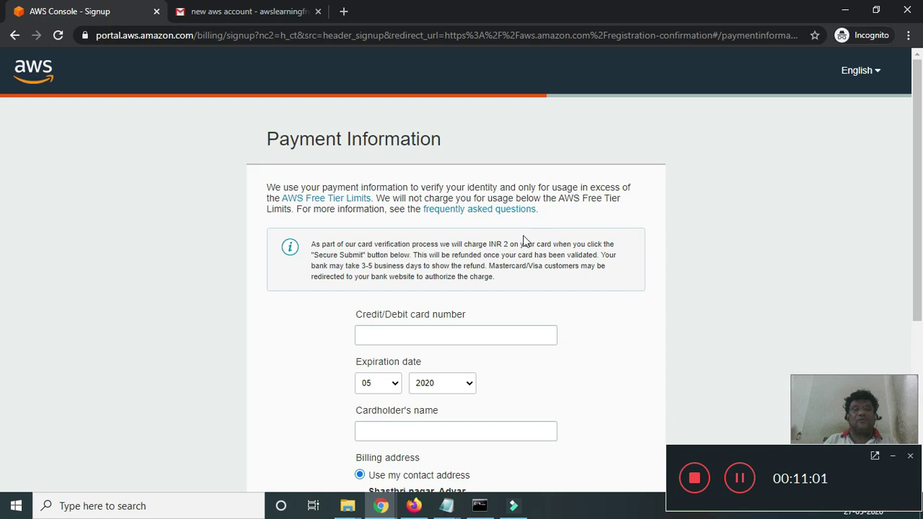
{"action": "left_click", "coordinate": [893, 457]}
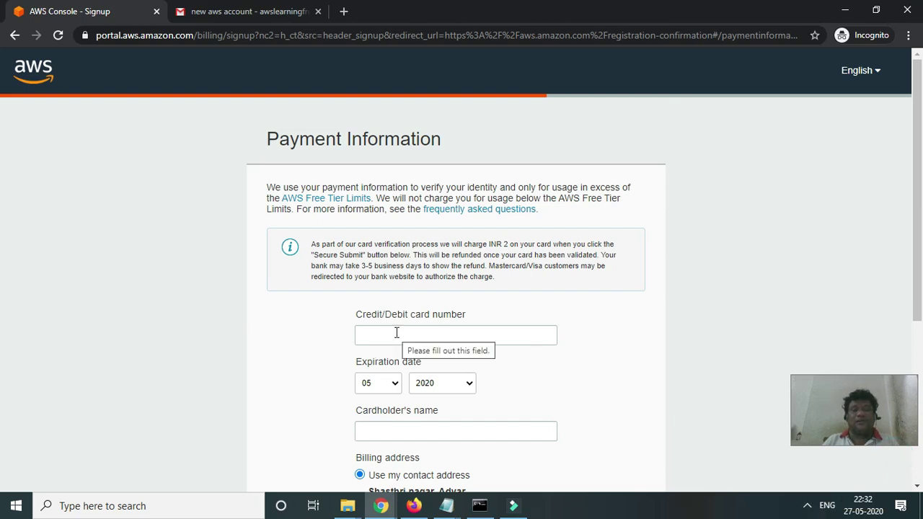
{"action": "left_click", "coordinate": [807, 507]}
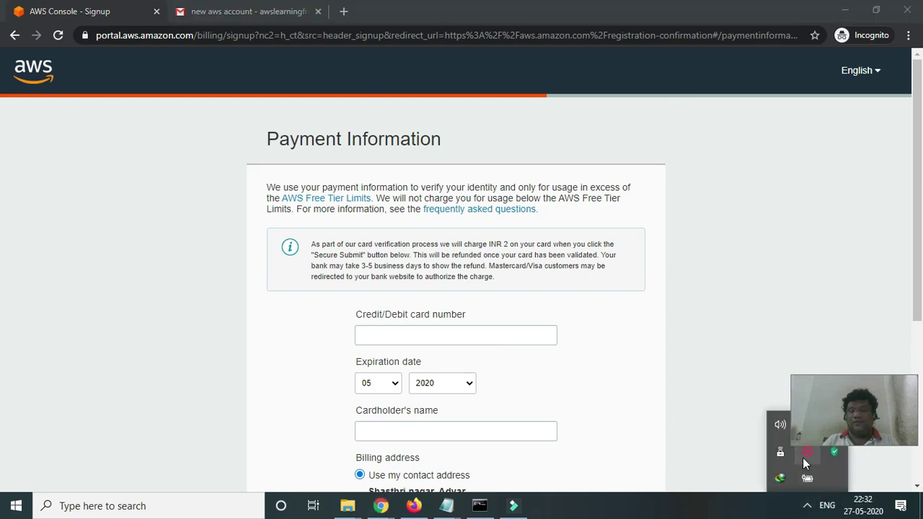
{"action": "right_click", "coordinate": [803, 456]}
{"action": "left_click", "coordinate": [800, 464]}
{"action": "left_click", "coordinate": [736, 477]}
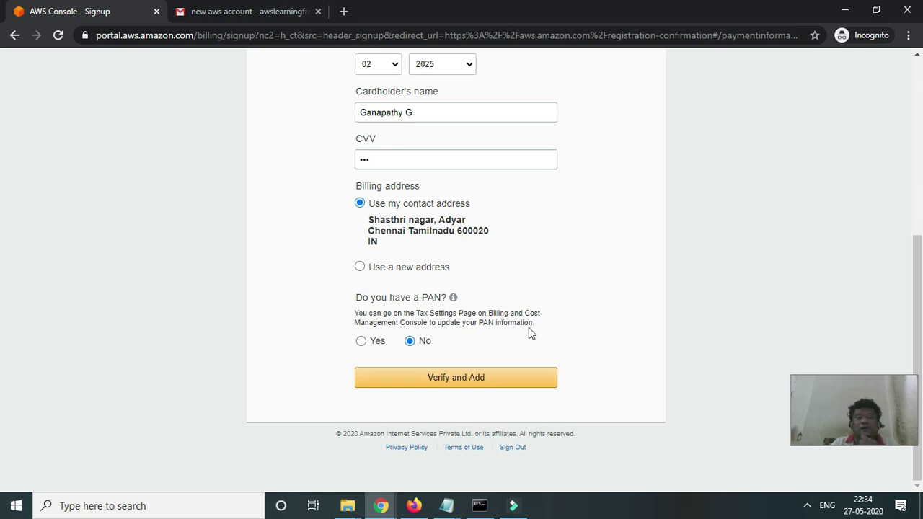
{"action": "left_click", "coordinate": [452, 384]}
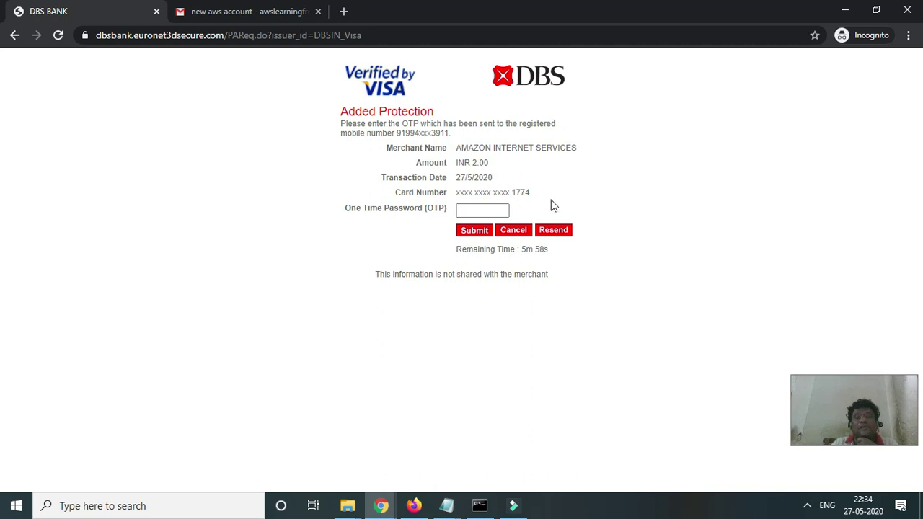
- Close the screen recorder's controls via the system tray before entering the OTP
{"action": "left_click", "coordinate": [472, 210]}
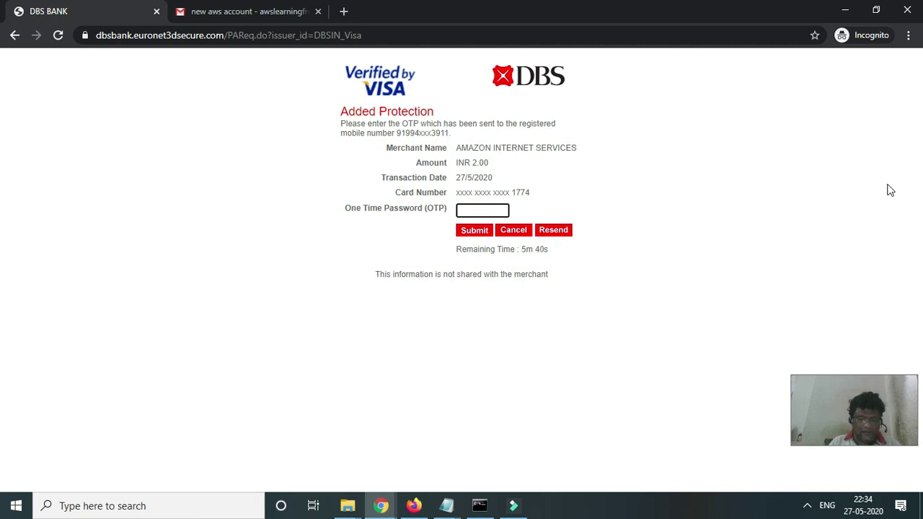
{"action": "left_click", "coordinate": [807, 505]}
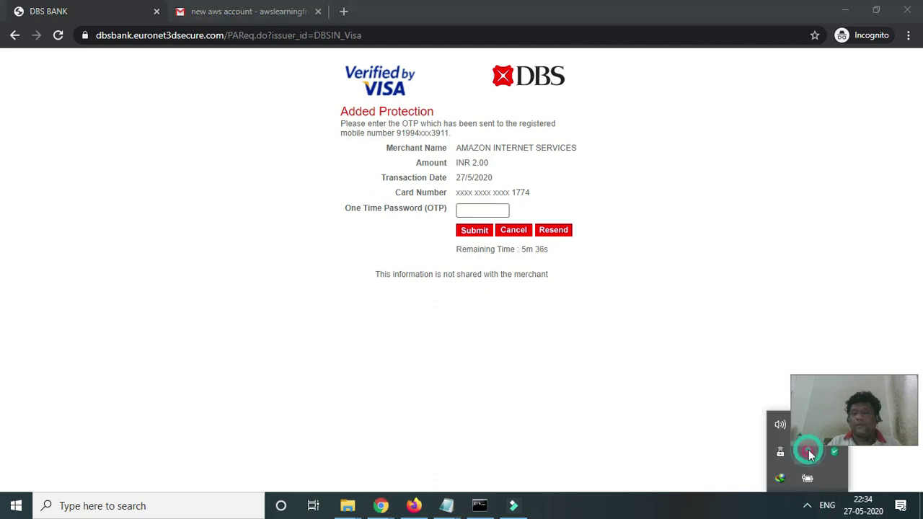
{"action": "right_click", "coordinate": [780, 450]}
{"action": "left_click", "coordinate": [782, 454]}
{"action": "right_click", "coordinate": [802, 455]}
{"action": "left_click", "coordinate": [778, 463]}
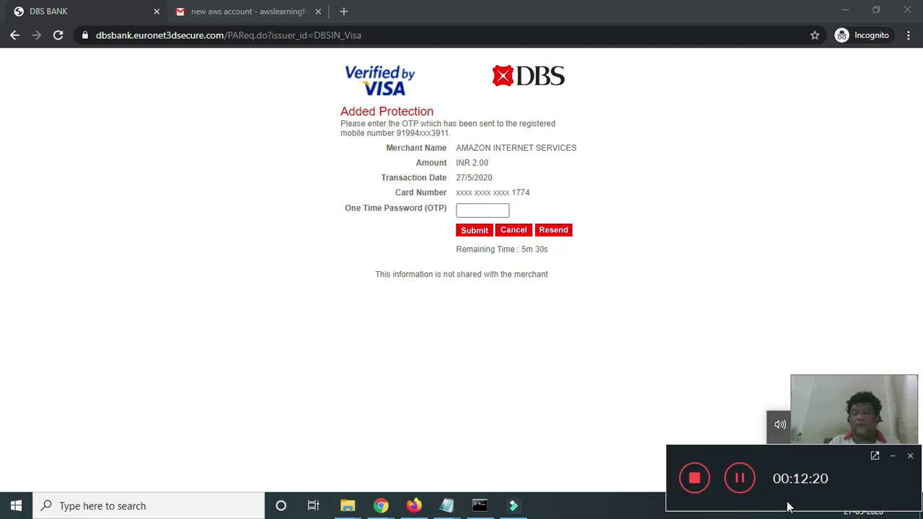
{"action": "left_click", "coordinate": [891, 457]}
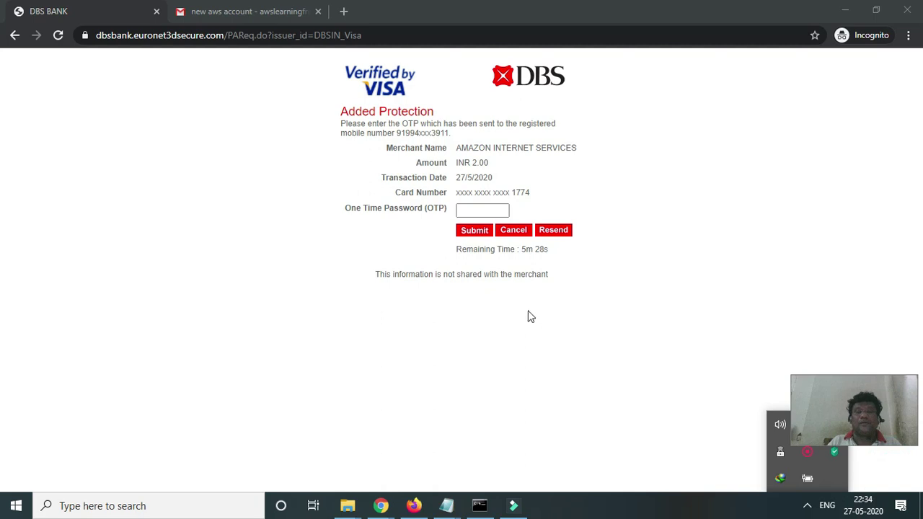
- Enter the one-time password for the INR 2.00 charge and submit it
{"action": "left_click", "coordinate": [483, 211]}
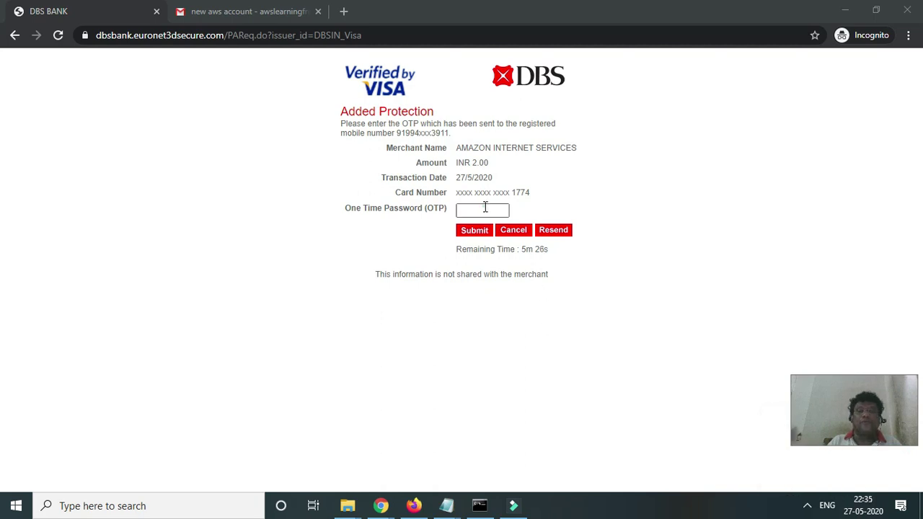
{"action": "type", "text": "•••"}
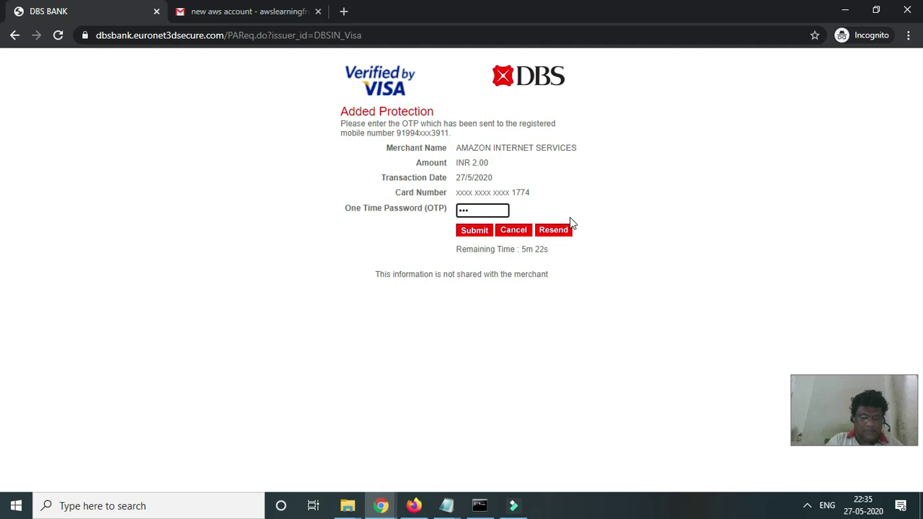
{"action": "type", "text": "•••"}
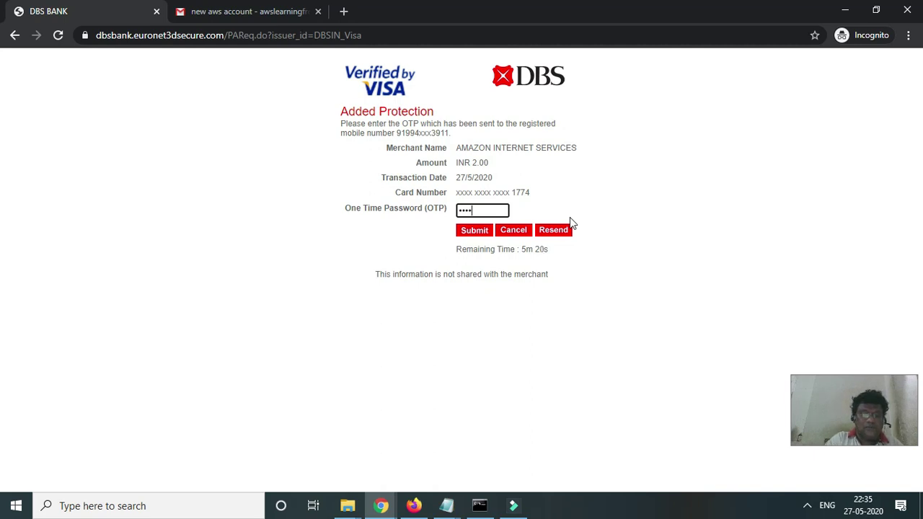
{"action": "left_click", "coordinate": [474, 231]}
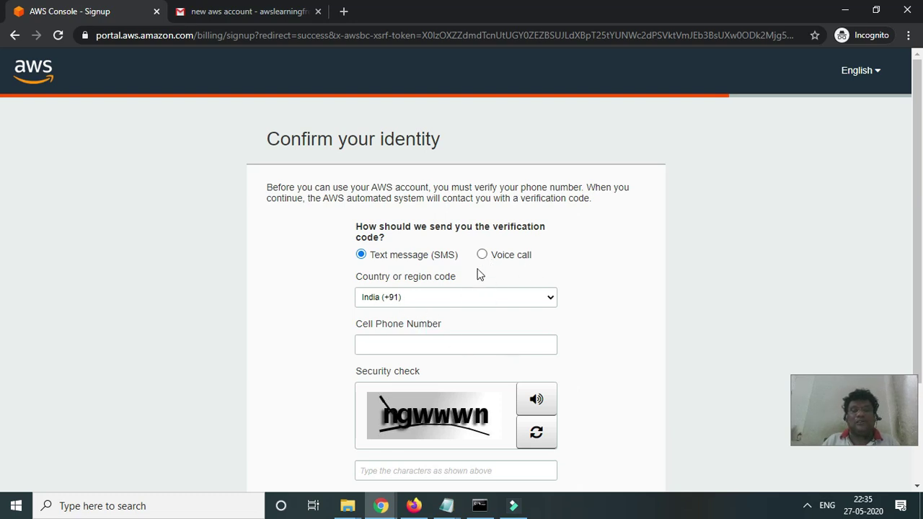
- Enter the cell phone number and the security check characters, then request the SMS verification code
{"action": "left_click", "coordinate": [406, 343]}
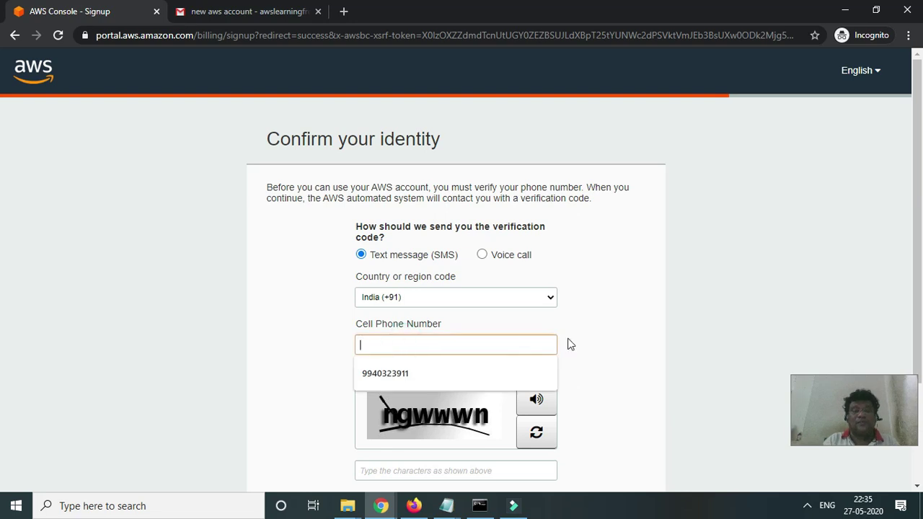
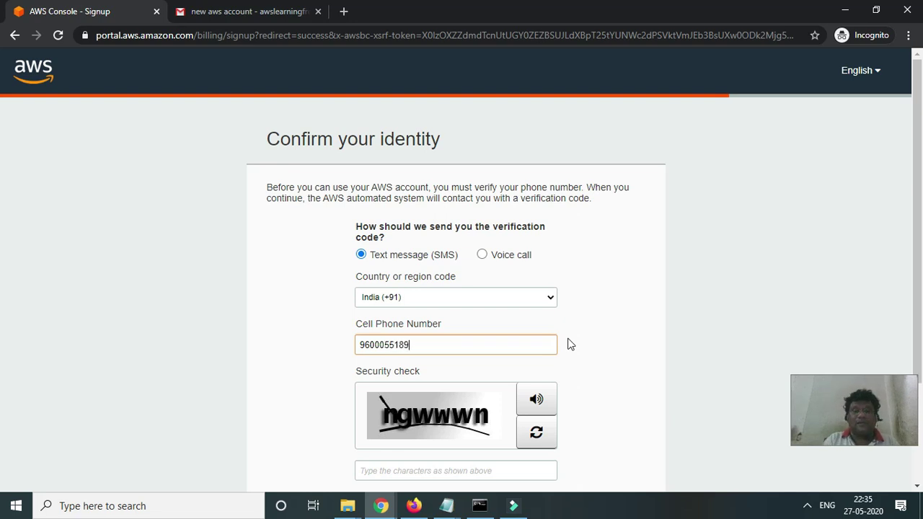
{"action": "scroll", "coordinate": [620, 299], "scroll_direction": "down", "scroll_amount": 2}
{"action": "left_click", "coordinate": [401, 344]}
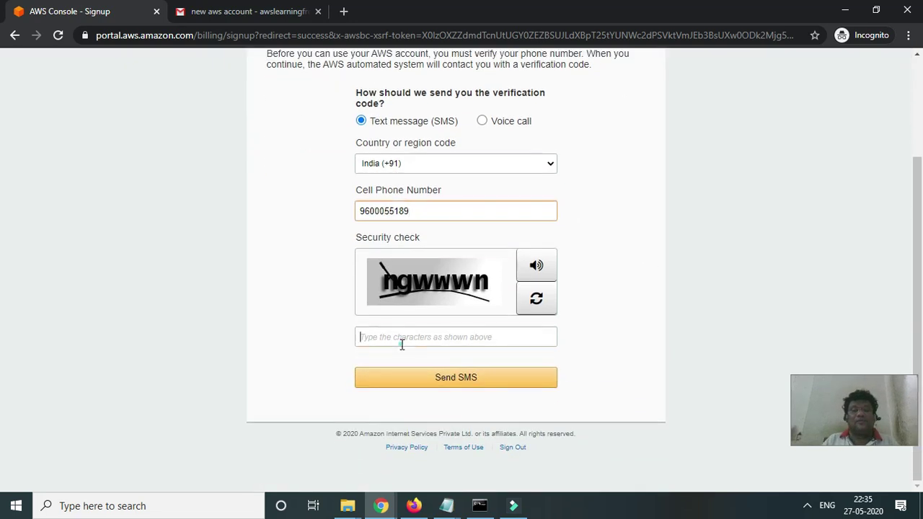
{"action": "type", "text": "ngW"}
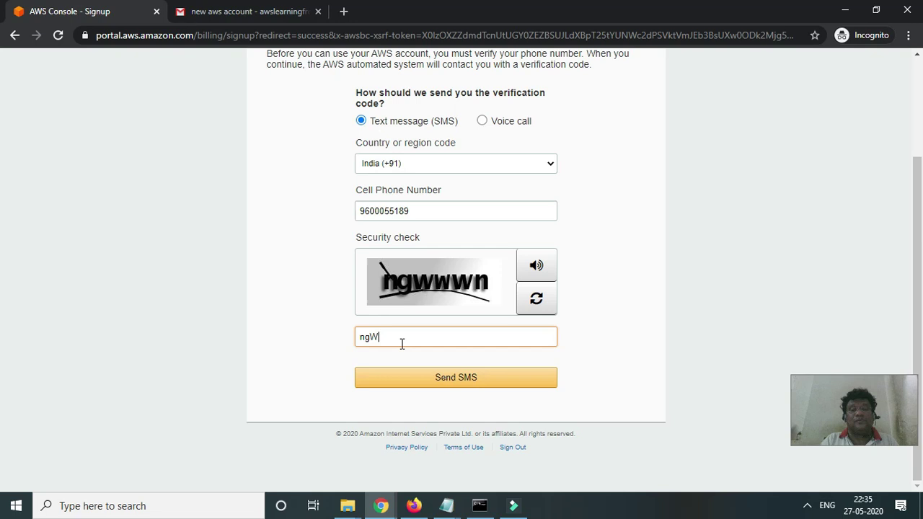
{"action": "type", "text": "wWn"}
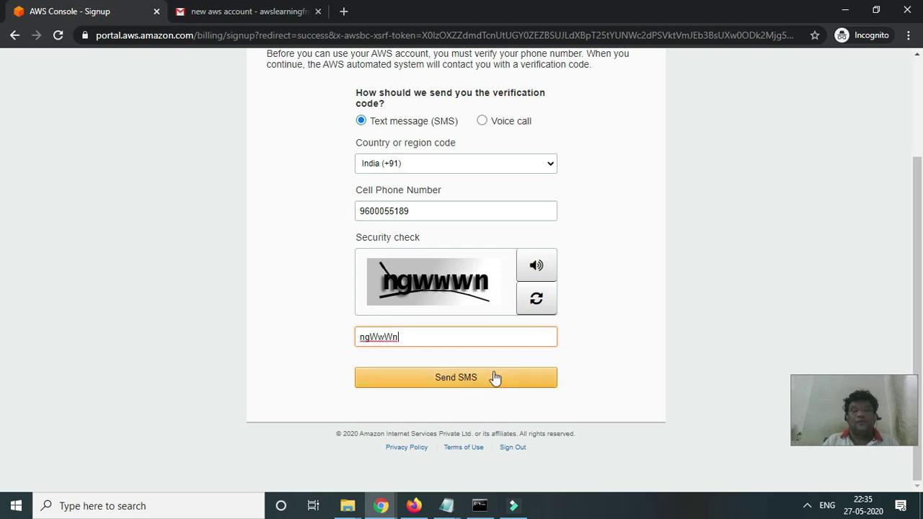
{"action": "left_click", "coordinate": [478, 380]}
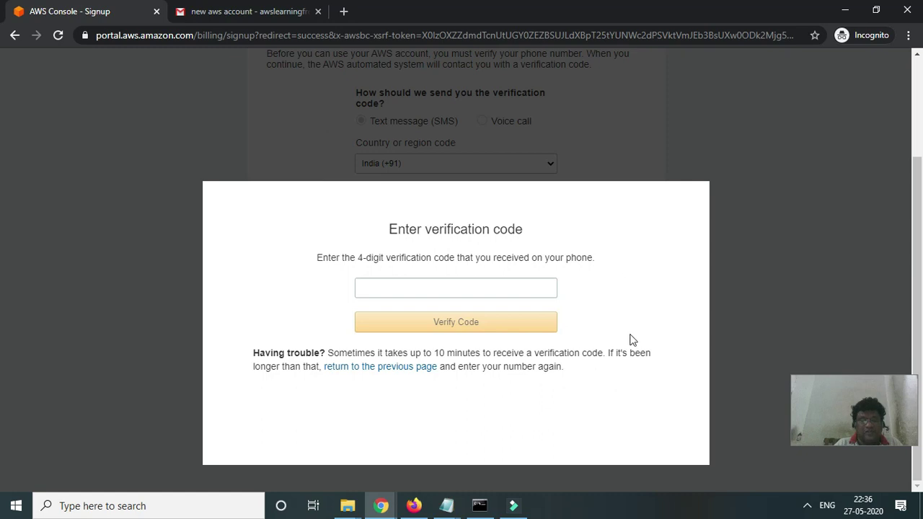
- Submit the 4-digit SMS verification code and continue past the successful identity check
{"action": "left_click", "coordinate": [389, 290]}
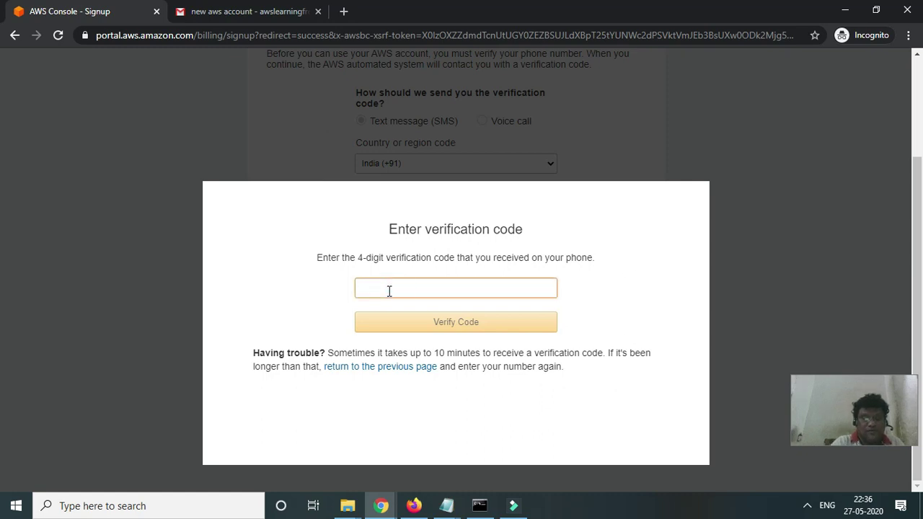
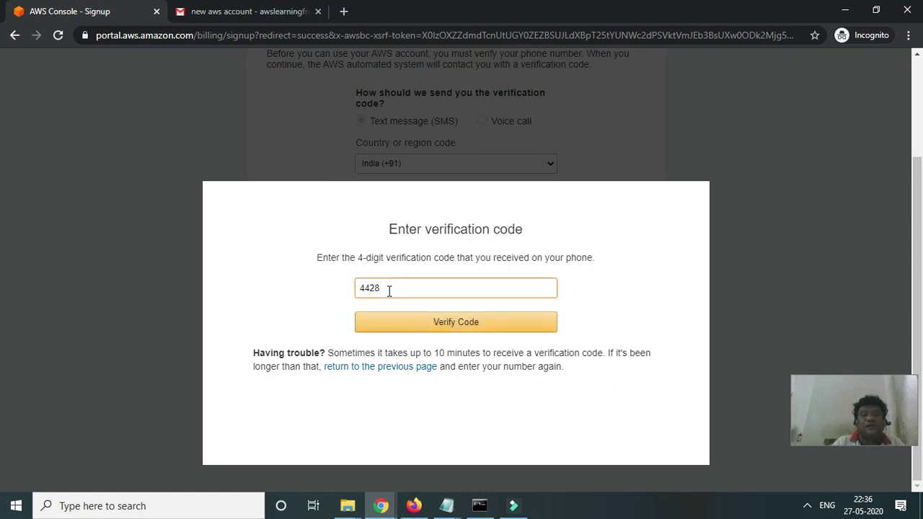
{"action": "left_click", "coordinate": [478, 325]}
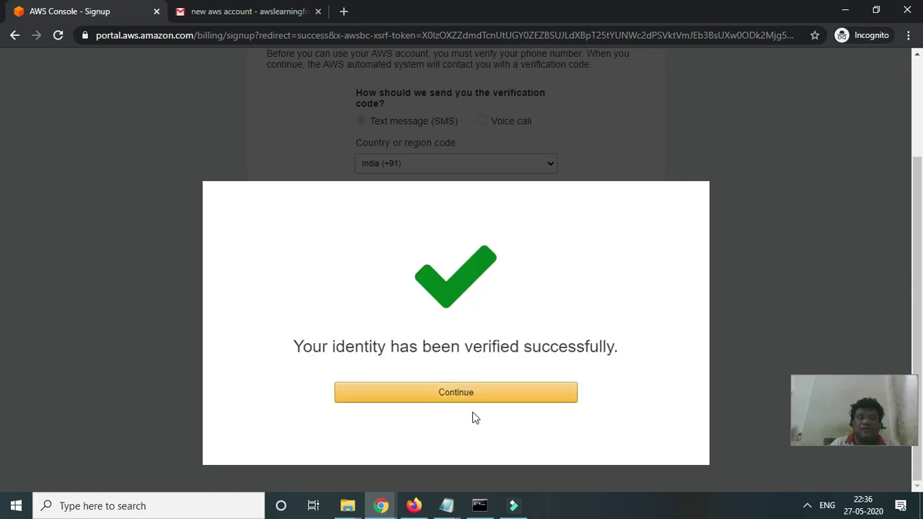
{"action": "left_click", "coordinate": [458, 395]}
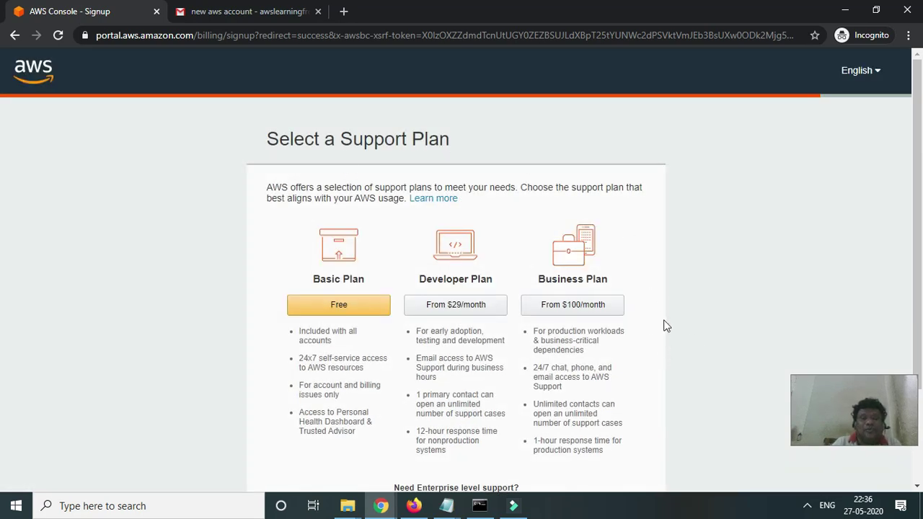
{"action": "scroll", "coordinate": [649, 326], "scroll_direction": "down", "scroll_amount": 2}
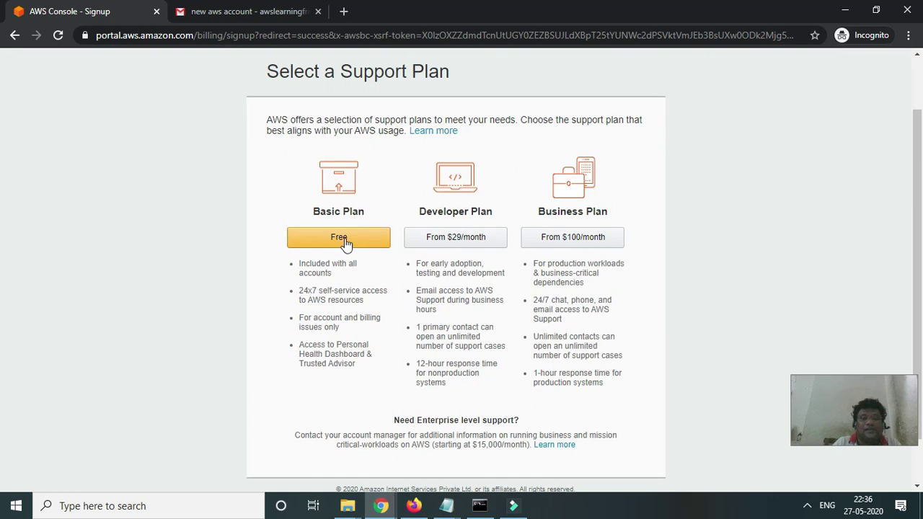